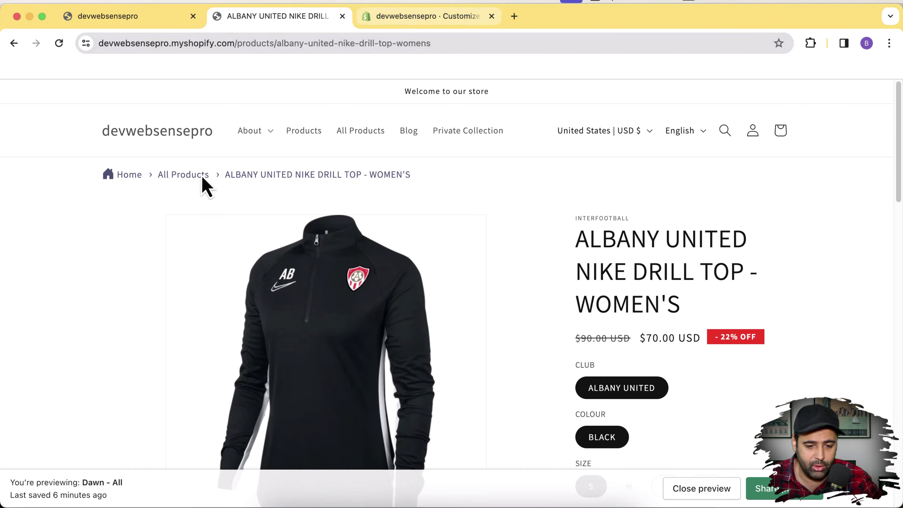
# - Switch back to the Customize tab showing the Breadcrumb Navigation settings for the product preview
pyautogui.click(431, 28)
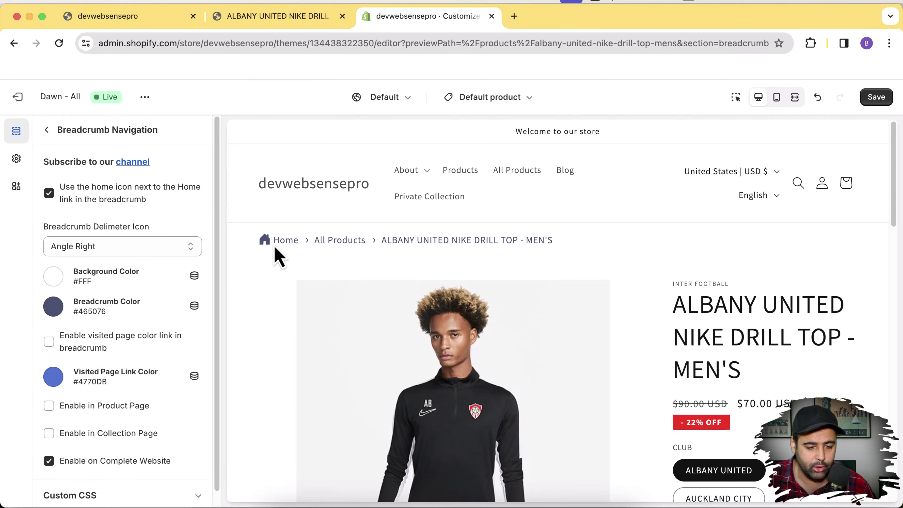
# - Try the Arrow Right and Squiggle Arrow delimiters, then settle on Right Long
pyautogui.click(50, 193)
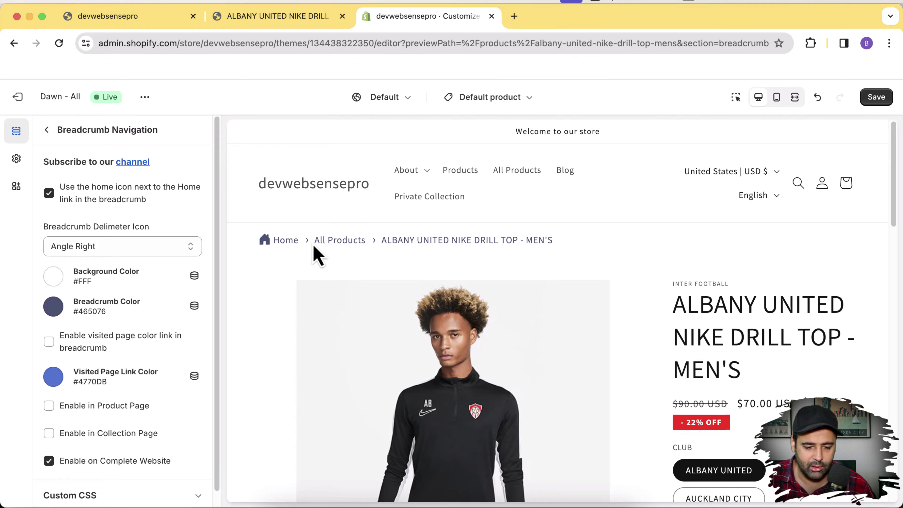
pyautogui.click(183, 252)
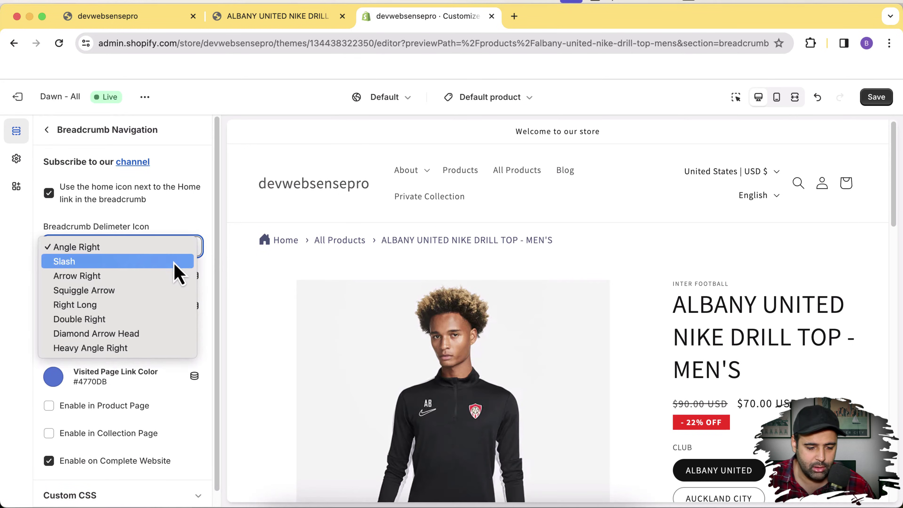
pyautogui.click(165, 275)
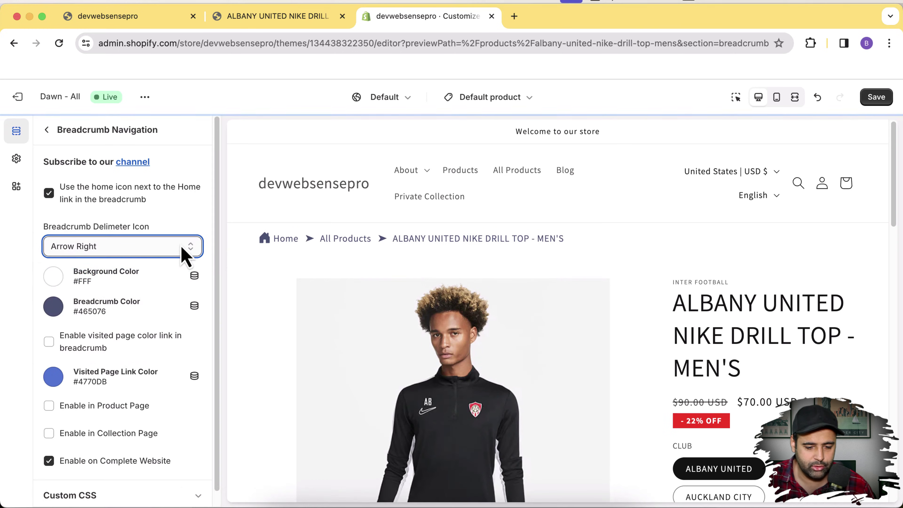
pyautogui.click(188, 250)
pyautogui.click(298, 287)
pyautogui.press('s')
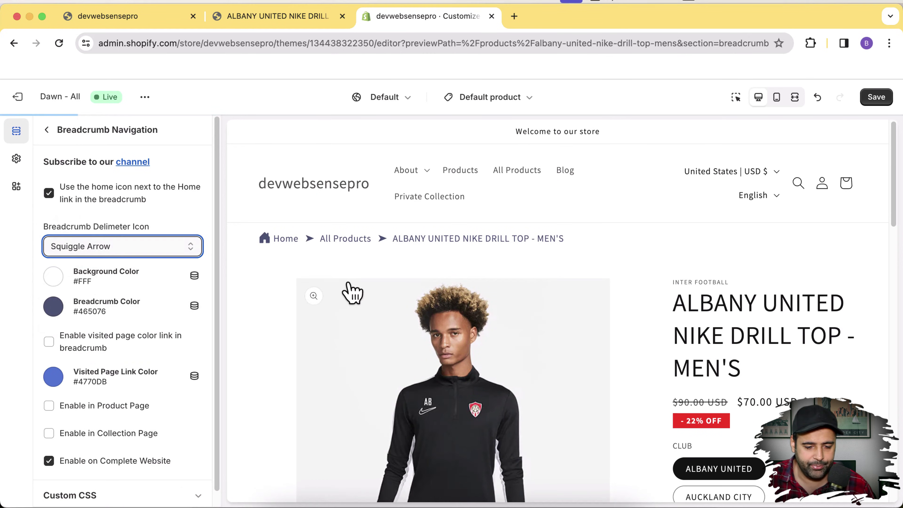
pyautogui.click(149, 254)
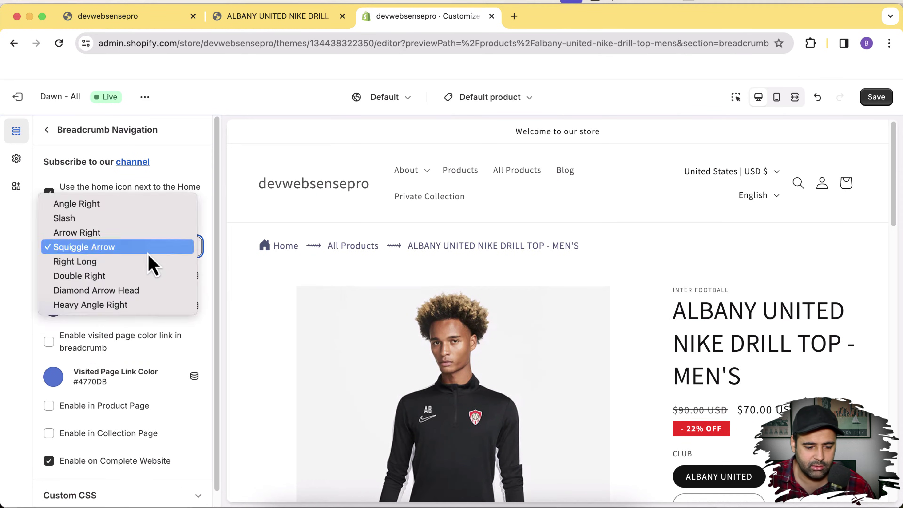
pyautogui.click(146, 261)
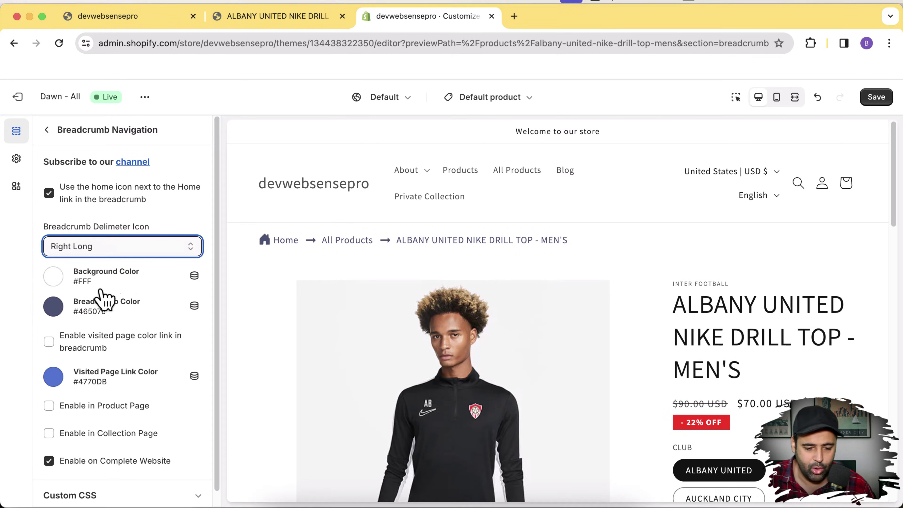
# - Test red breadcrumb text and several backgrounds, returning the Background Color to white #FFFFFF
pyautogui.click(57, 309)
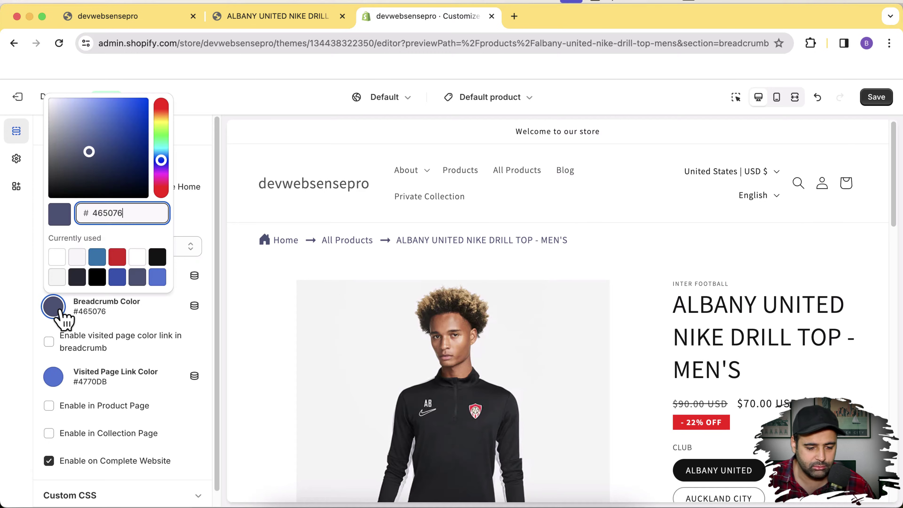
pyautogui.click(119, 259)
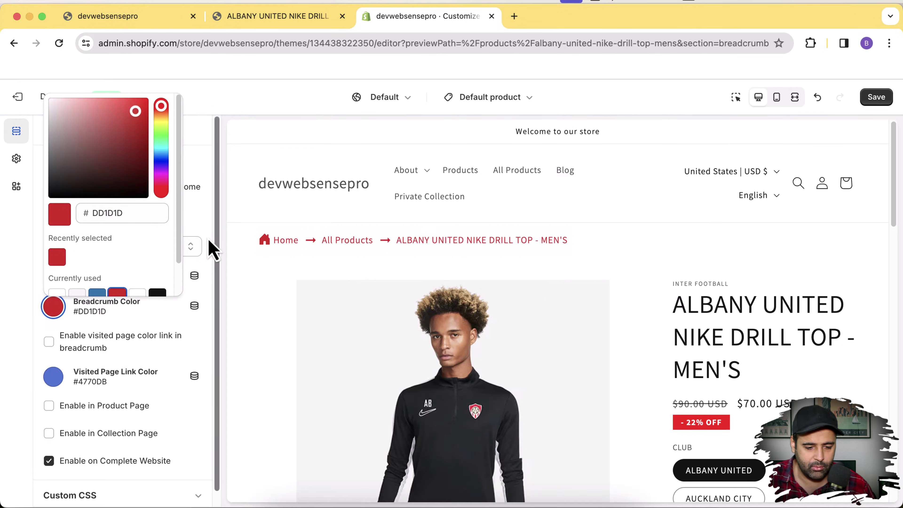
pyautogui.click(212, 249)
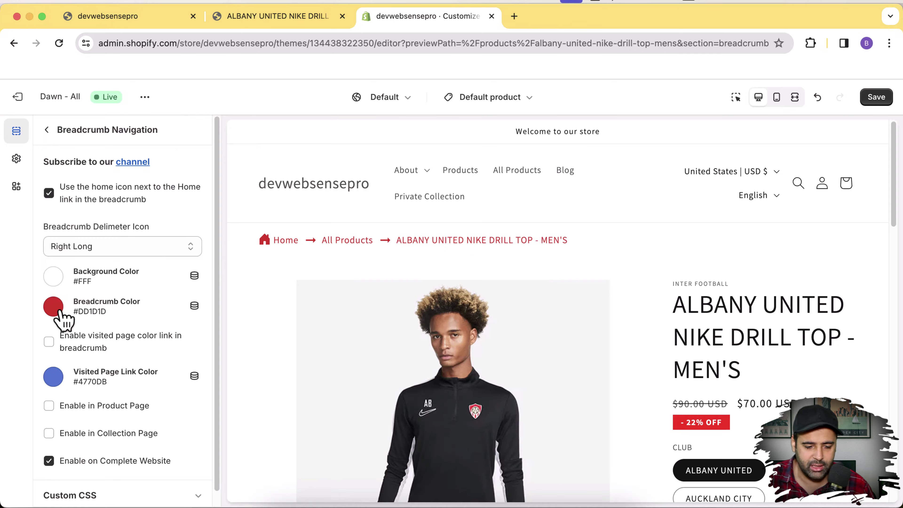
pyautogui.click(55, 282)
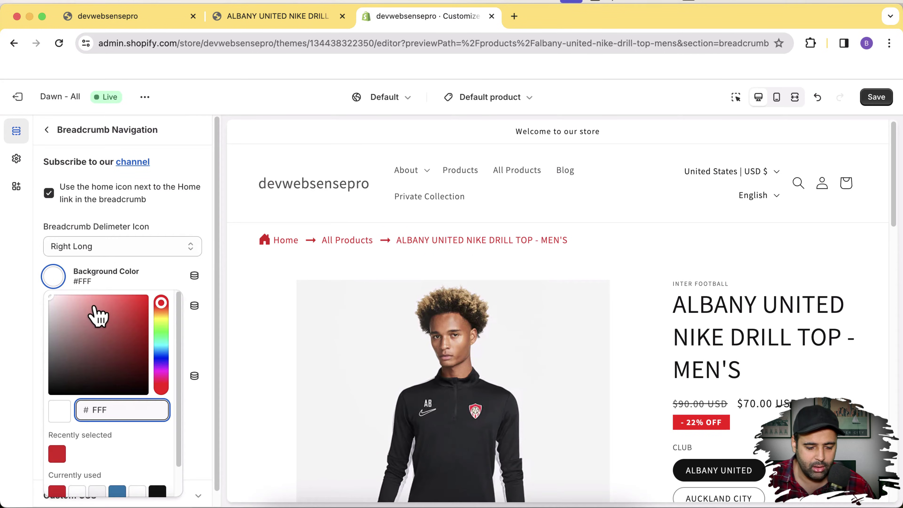
pyautogui.click(111, 320)
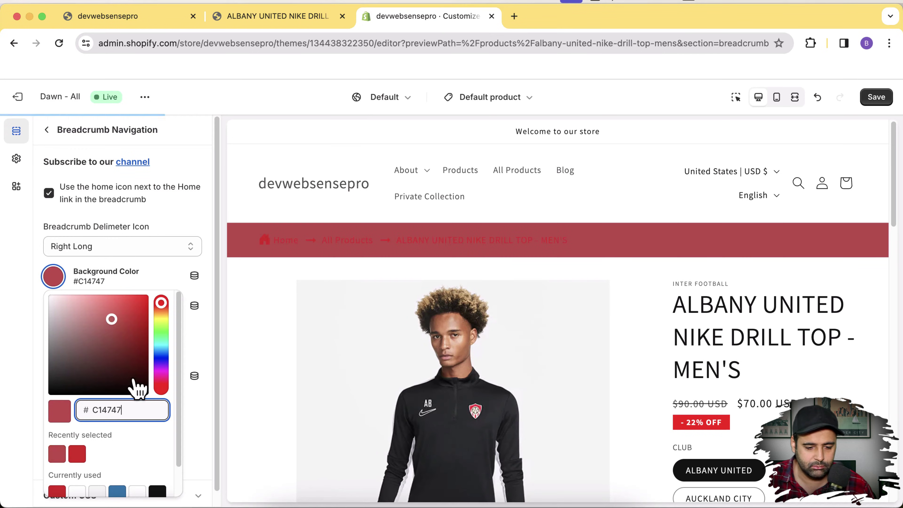
pyautogui.click(94, 380)
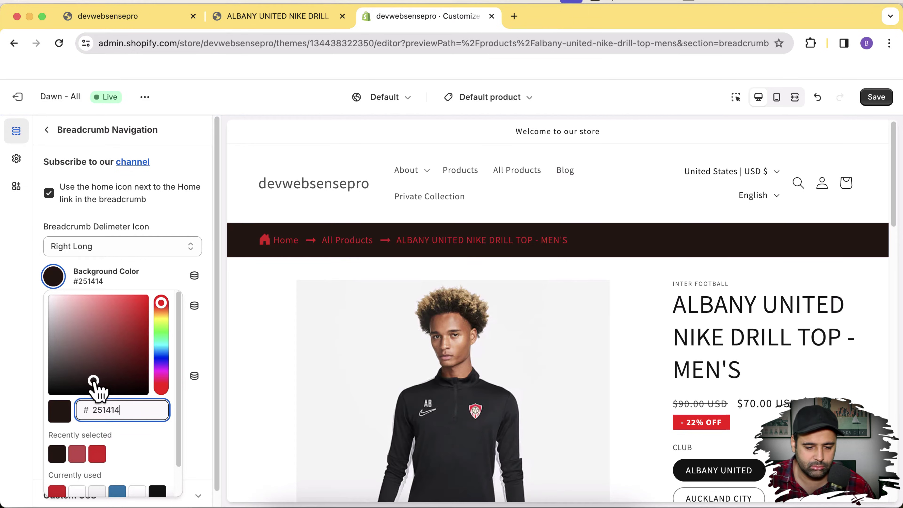
pyautogui.click(104, 323)
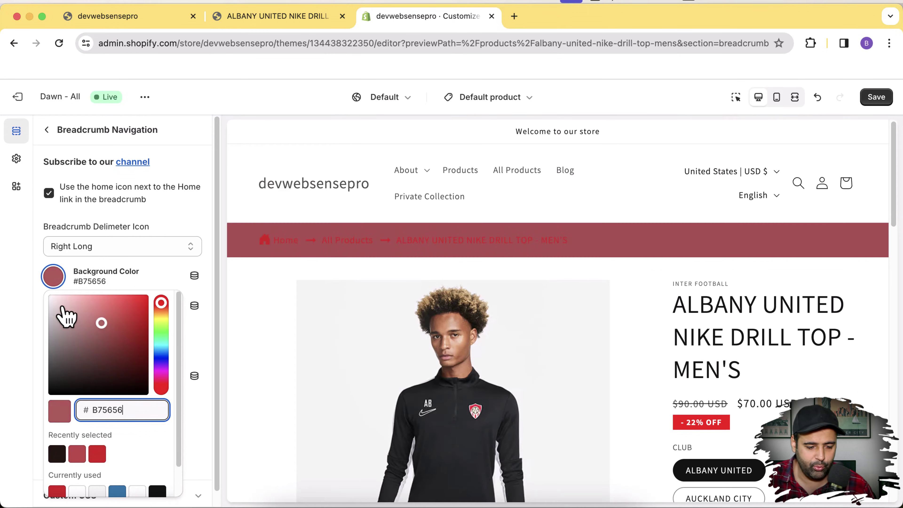
pyautogui.click(49, 295)
pyautogui.click(35, 303)
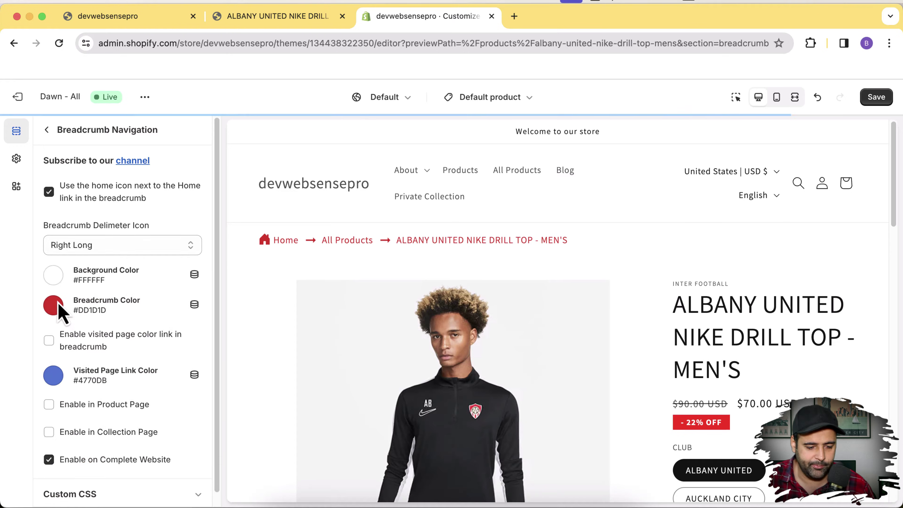
# - Set the Breadcrumb Color to black #000000
pyautogui.click(59, 310)
pyautogui.moveTo(131, 181); pyautogui.dragTo(32, 208)
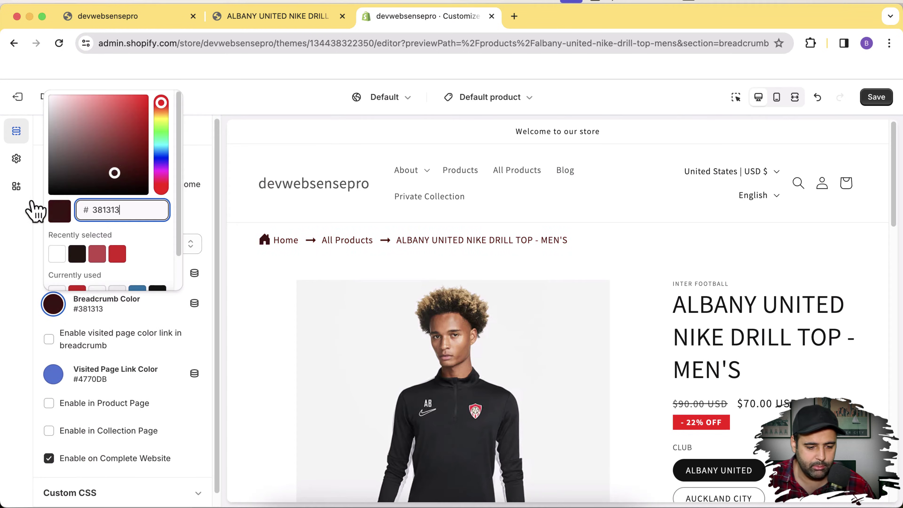
pyautogui.click(34, 213)
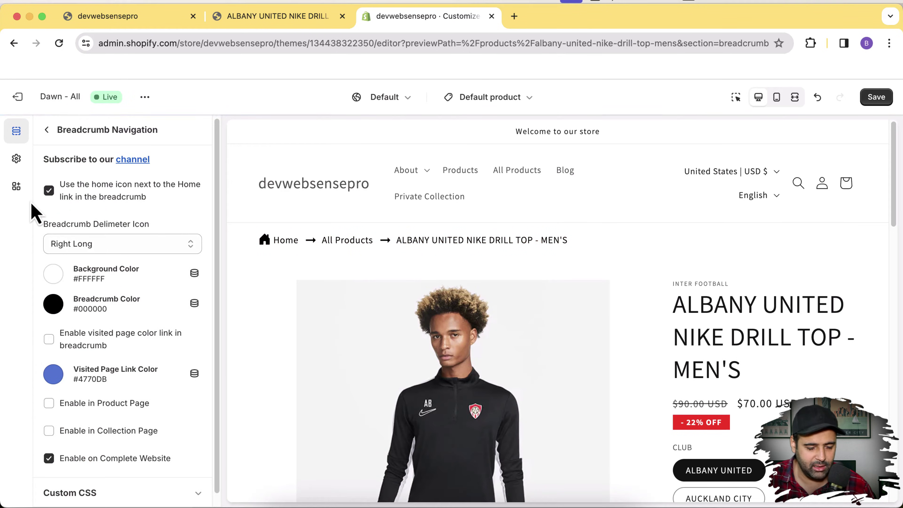
# - Enable visited-page link colouring and set Visited Page Link Color to red #DD1D1D
pyautogui.scroll(-1, 34, 211)
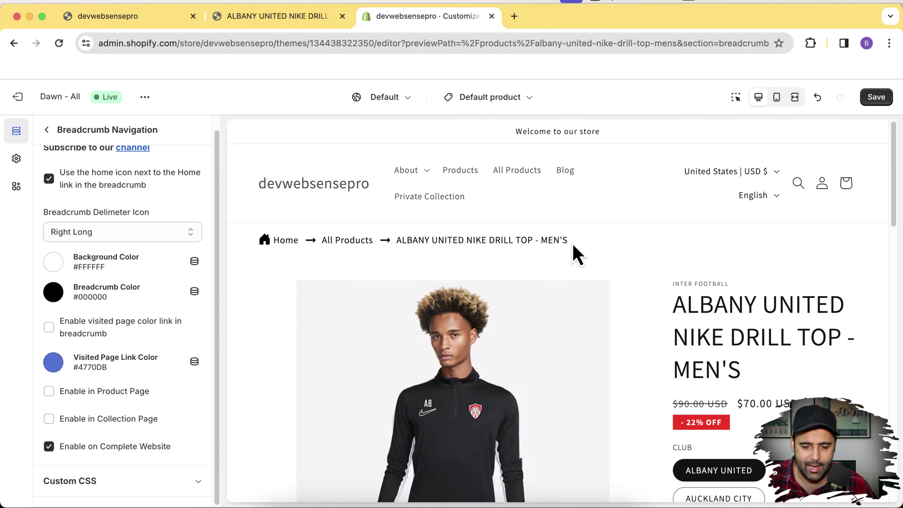
pyautogui.moveTo(570, 255); pyautogui.dragTo(397, 240)
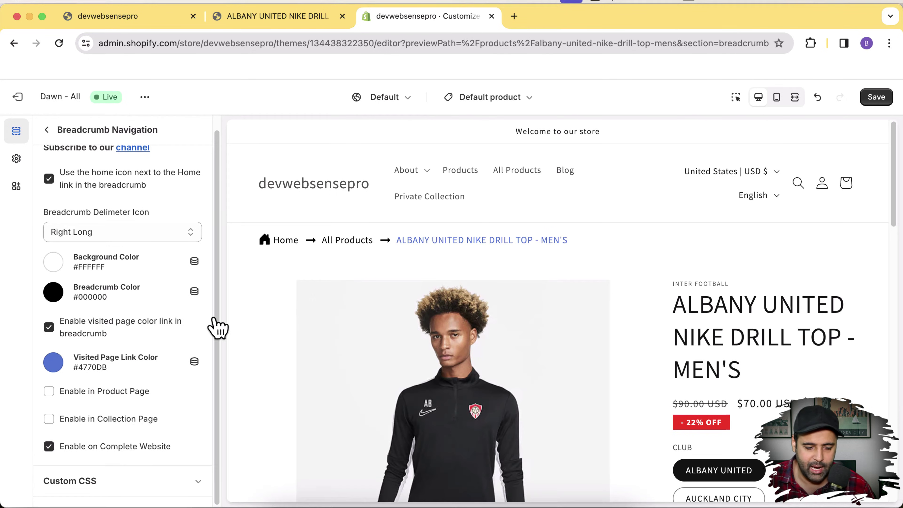
pyautogui.click(53, 363)
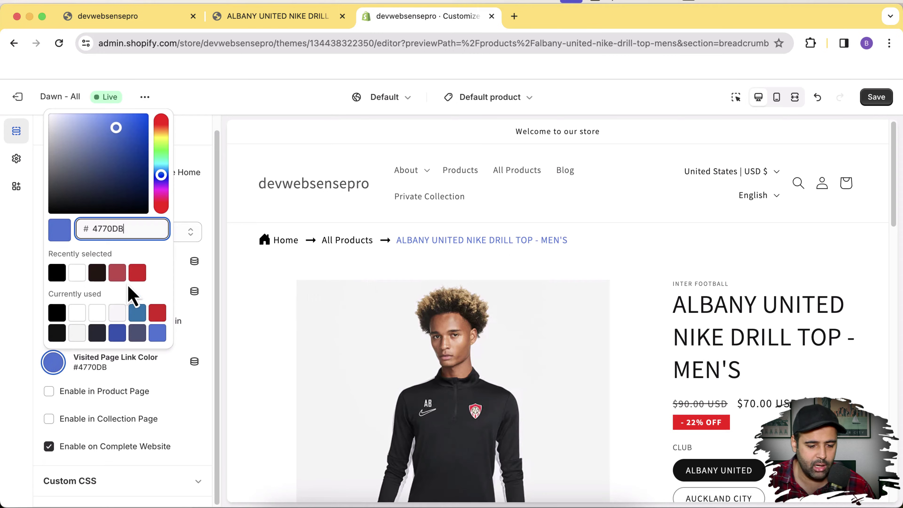
pyautogui.click(137, 273)
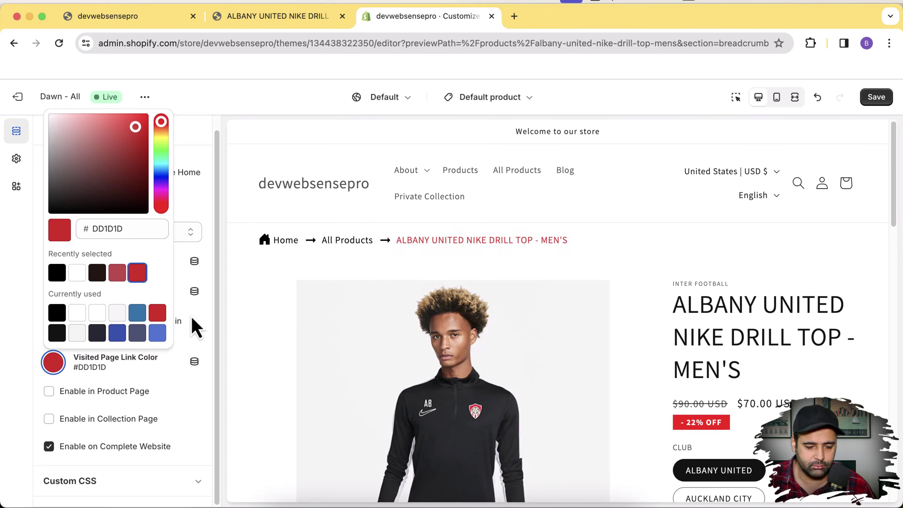
pyautogui.click(137, 333)
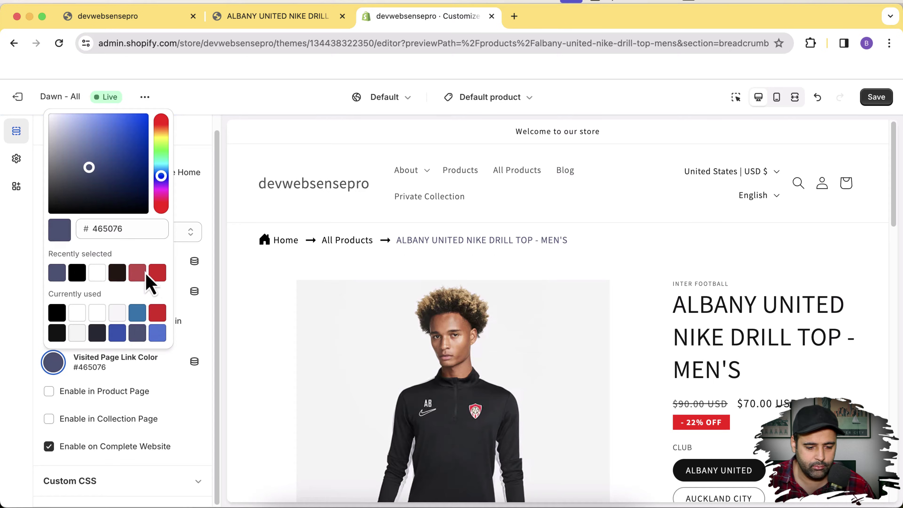
pyautogui.click(157, 274)
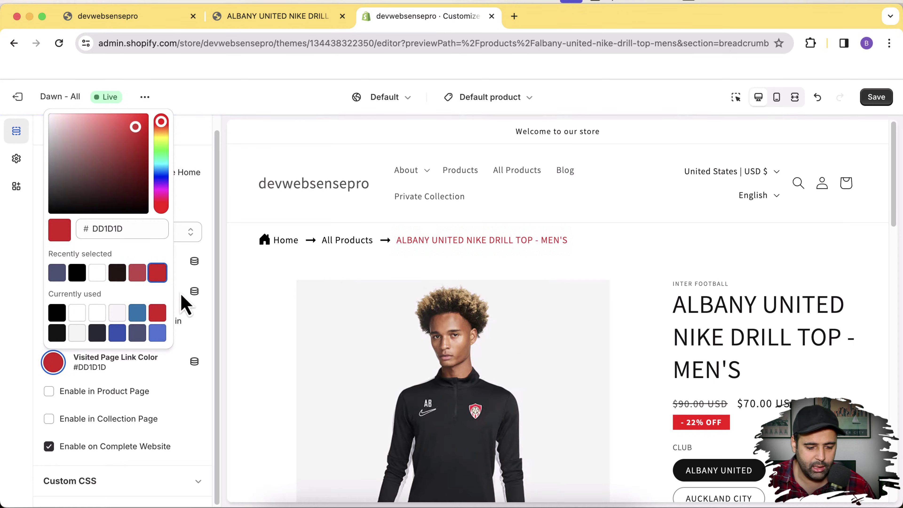
pyautogui.click(206, 283)
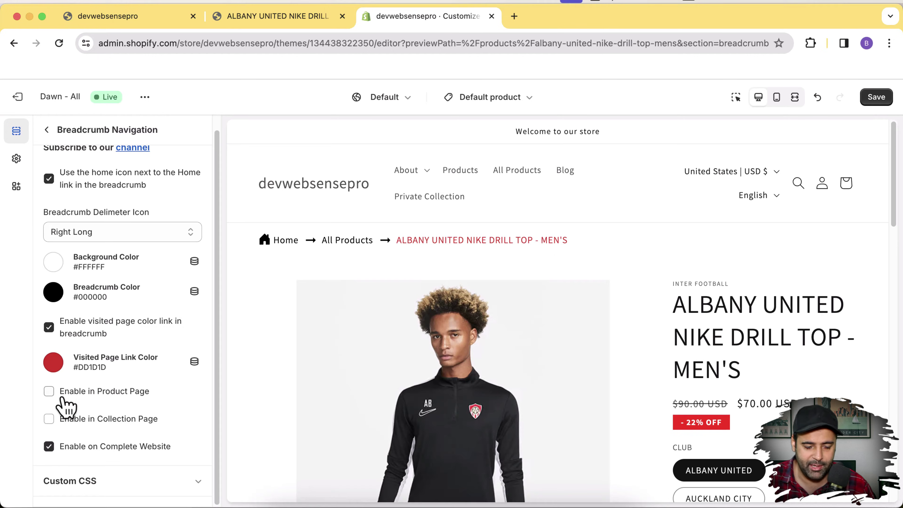
# - Turn off the site-wide and product-page breadcrumb, enabling it only on collection pages
pyautogui.click(49, 391)
pyautogui.click(49, 447)
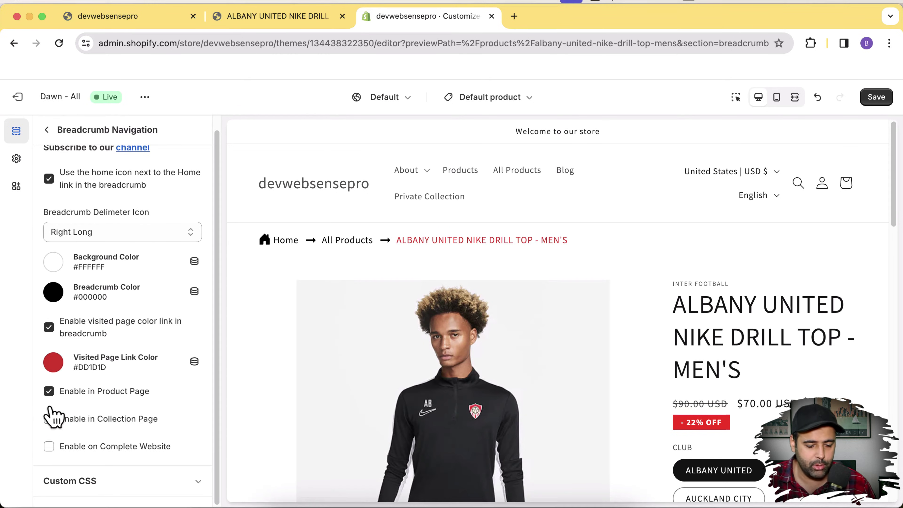
pyautogui.click(50, 395)
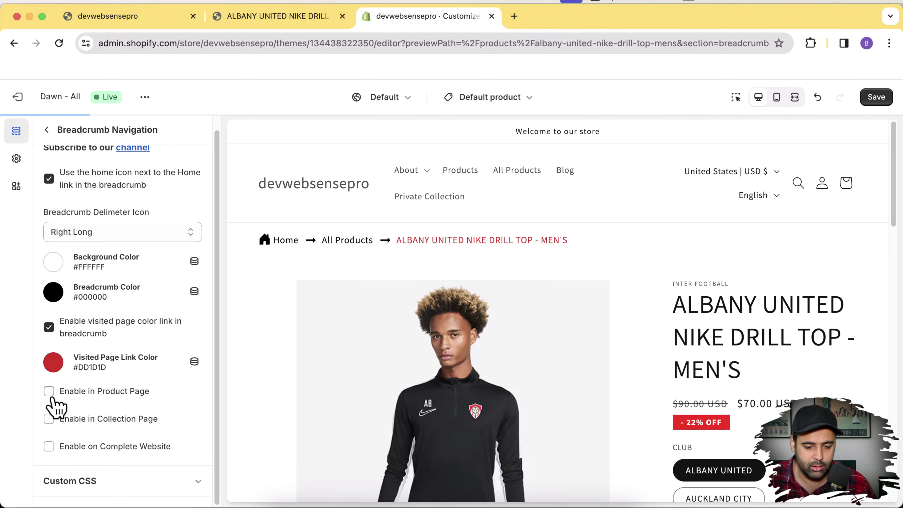
pyautogui.click(50, 421)
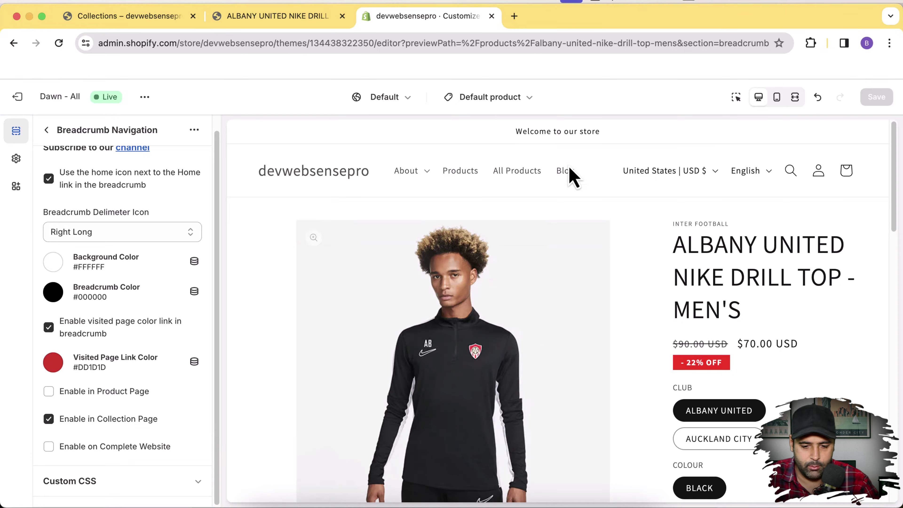
pyautogui.click(523, 100)
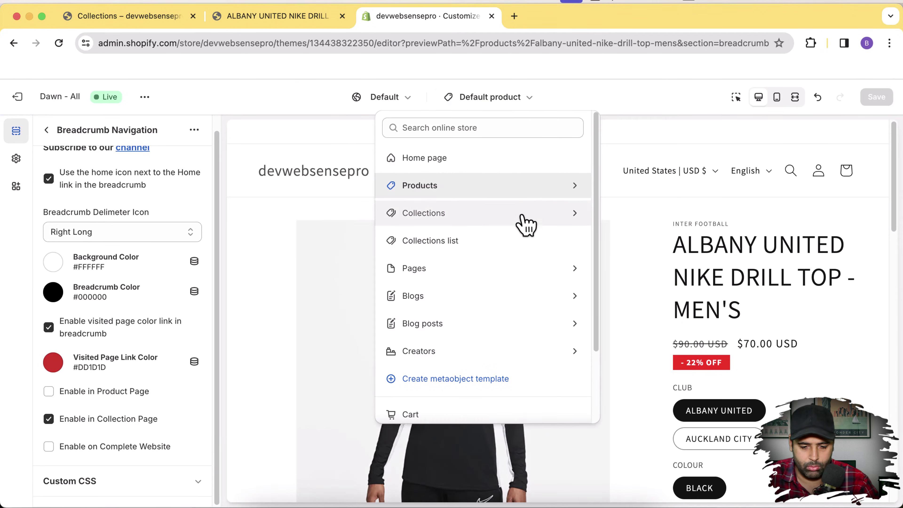
pyautogui.click(524, 222)
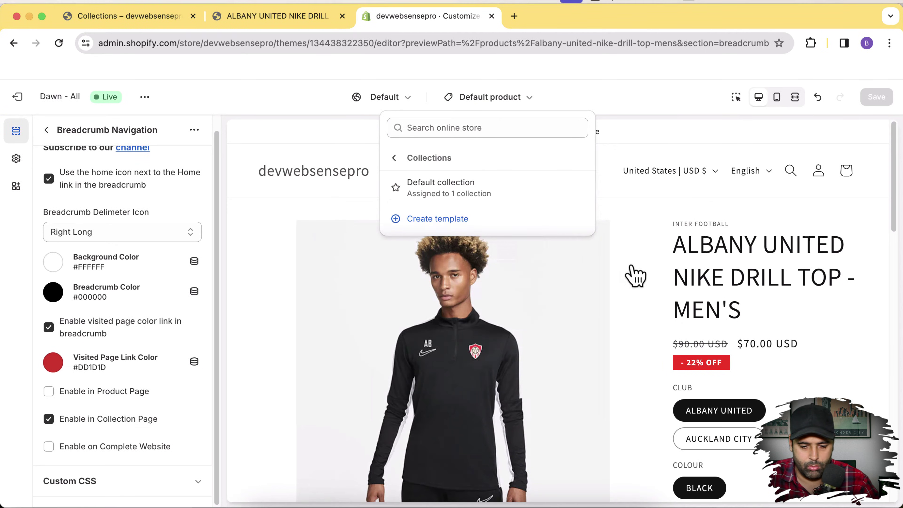
pyautogui.click(441, 187)
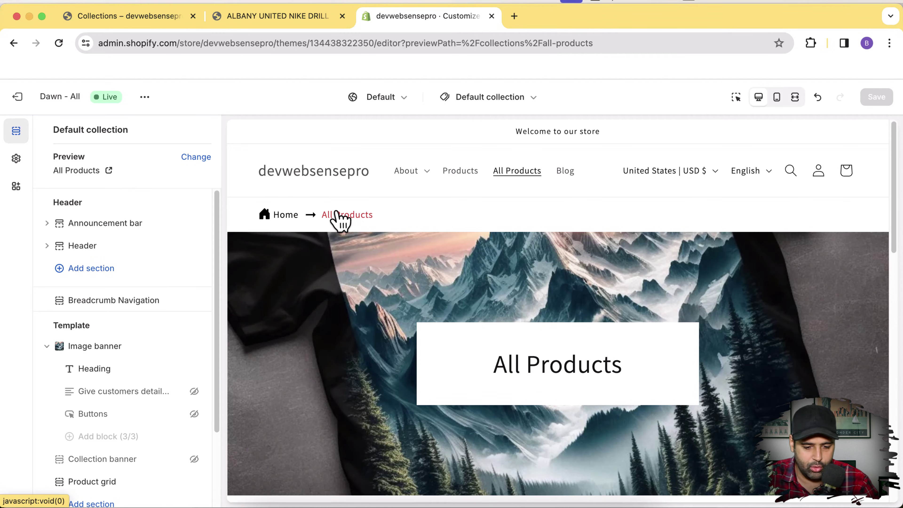
pyautogui.scroll(-10, 762, 250)
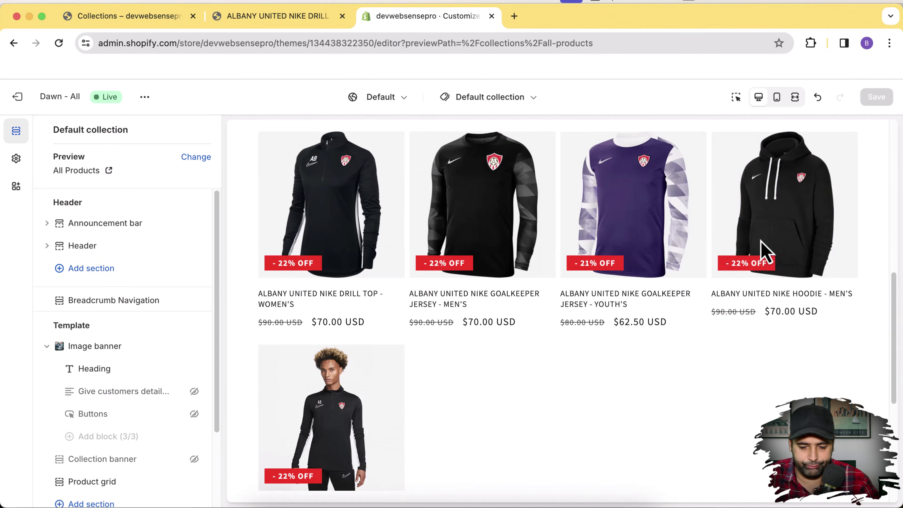
pyautogui.scroll(10, 762, 249)
pyautogui.scroll(-5, 685, 211)
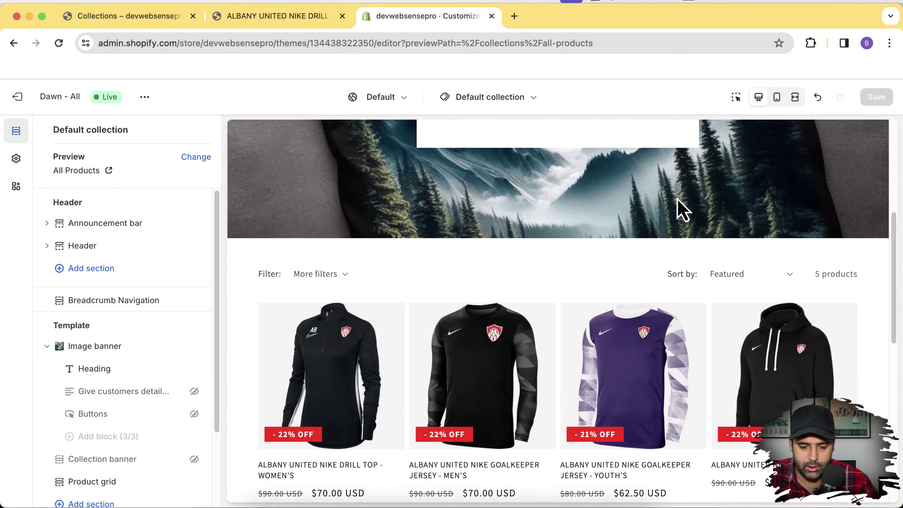
pyautogui.scroll(-5, 677, 201)
pyautogui.scroll(2, 678, 202)
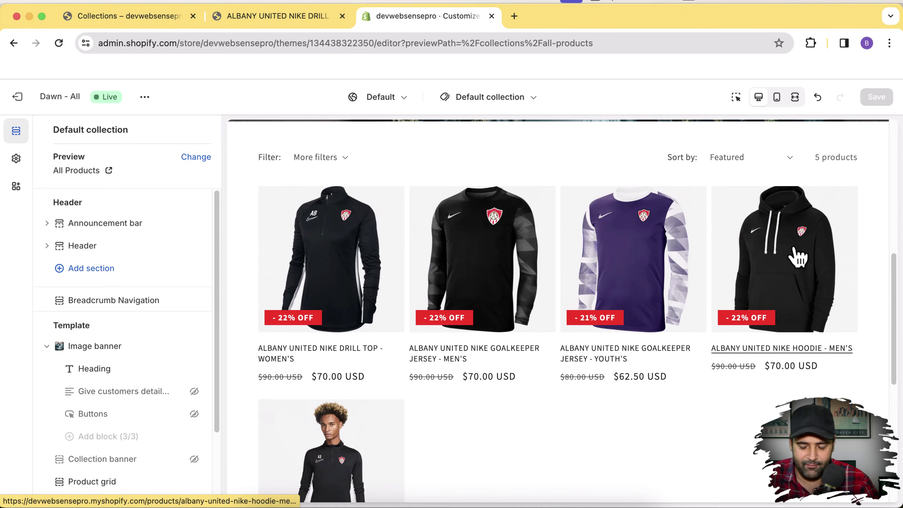
pyautogui.scroll(-2, 792, 204)
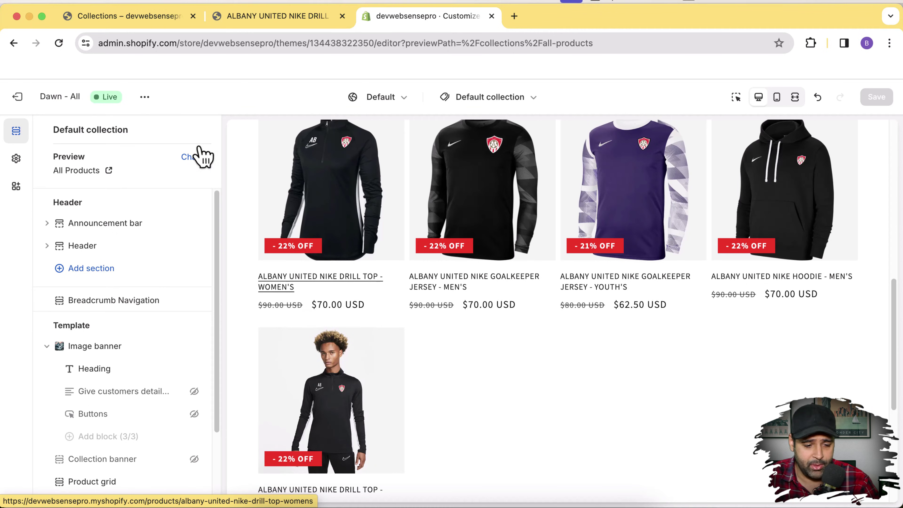
# - View the theme's live storefront home page in a new tab and scroll through it
pyautogui.click(145, 97)
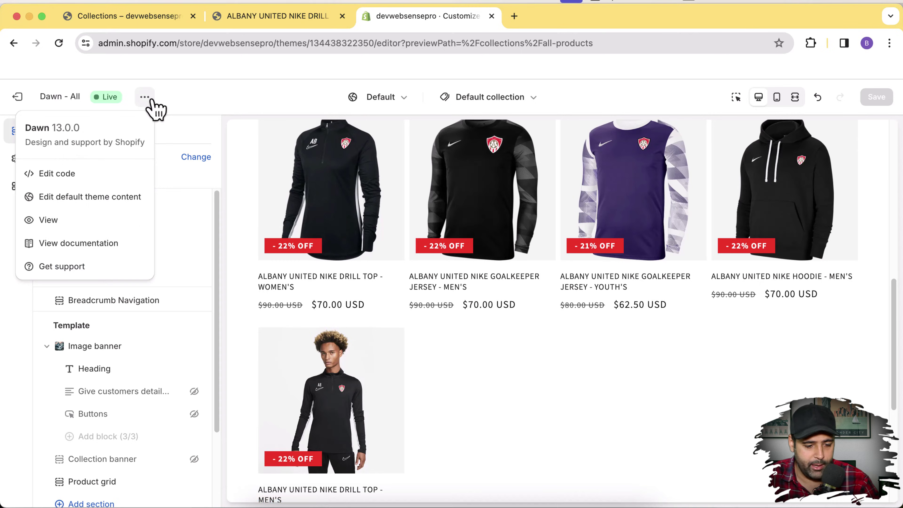
pyautogui.click(118, 223)
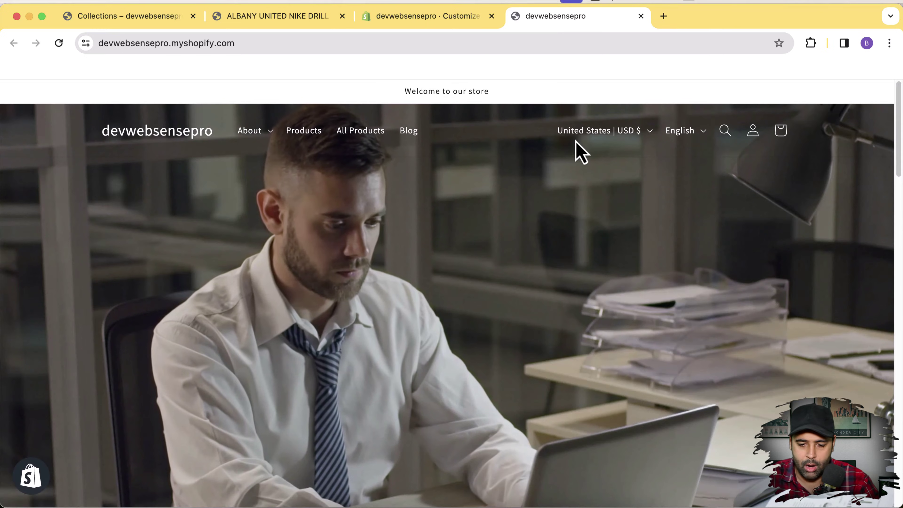
pyautogui.scroll(-3, 898, 137)
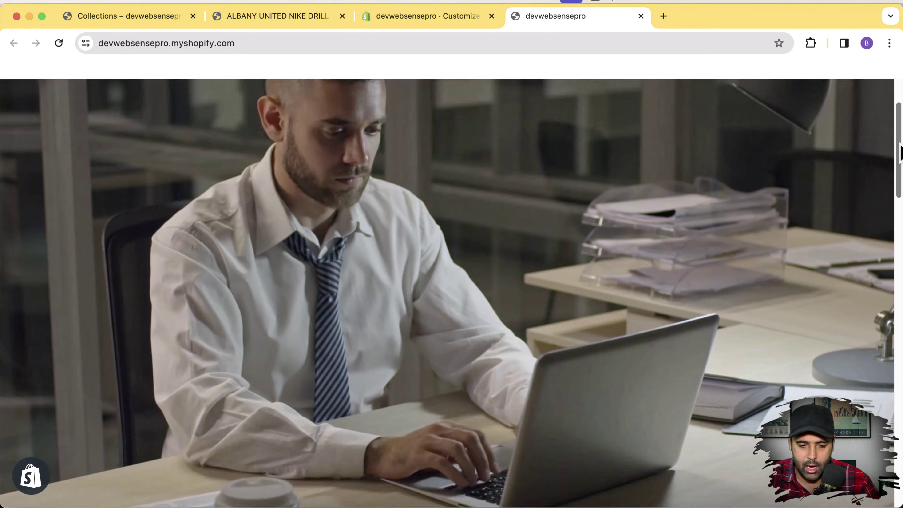
pyautogui.scroll(3, 898, 137)
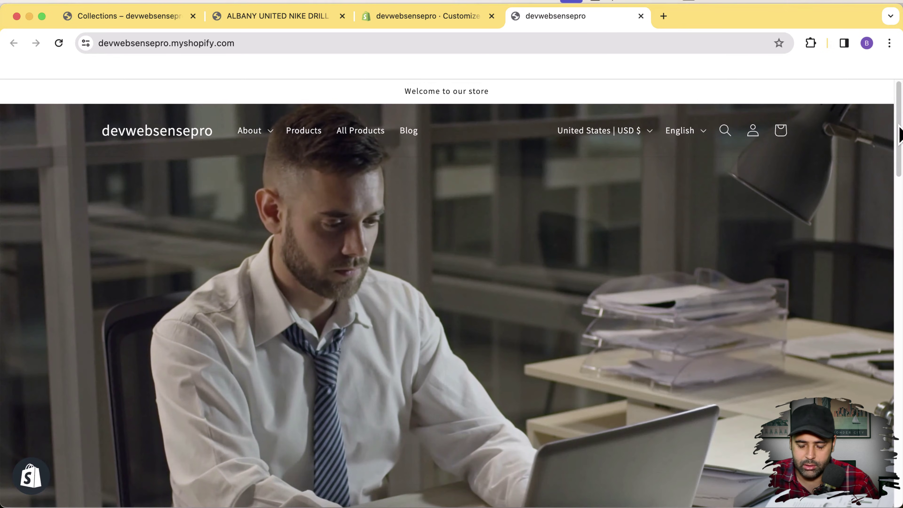
pyautogui.moveTo(899, 128)
pyautogui.mouseDown()
pyautogui.moveTo(898, 158)
pyautogui.moveTo(900, 125)
pyautogui.mouseUp()
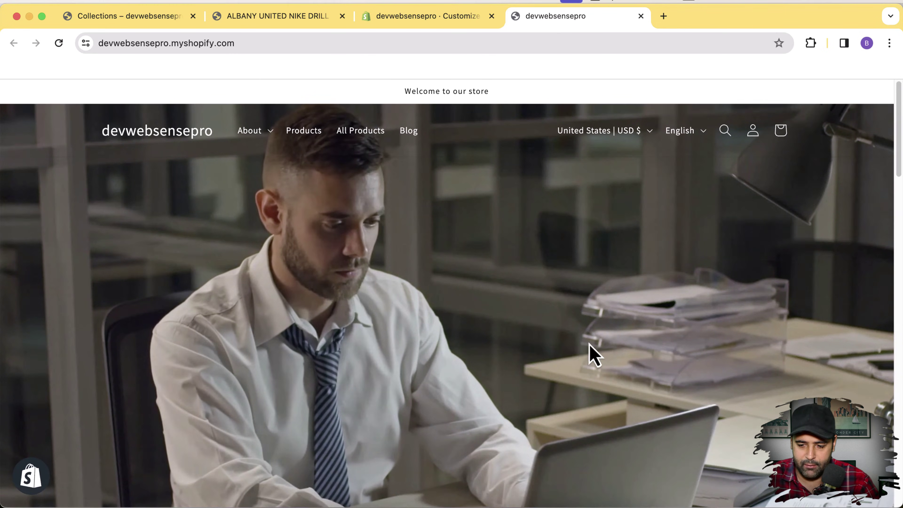
pyautogui.moveTo(899, 137); pyautogui.dragTo(896, 68)
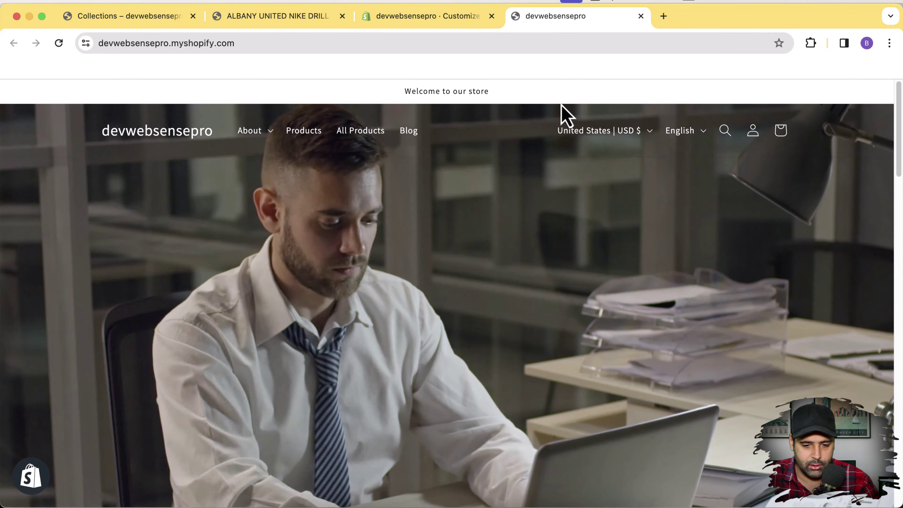
# - Go to the store's admin by adding /admin to the store URL
pyautogui.click(401, 50)
pyautogui.click(402, 52)
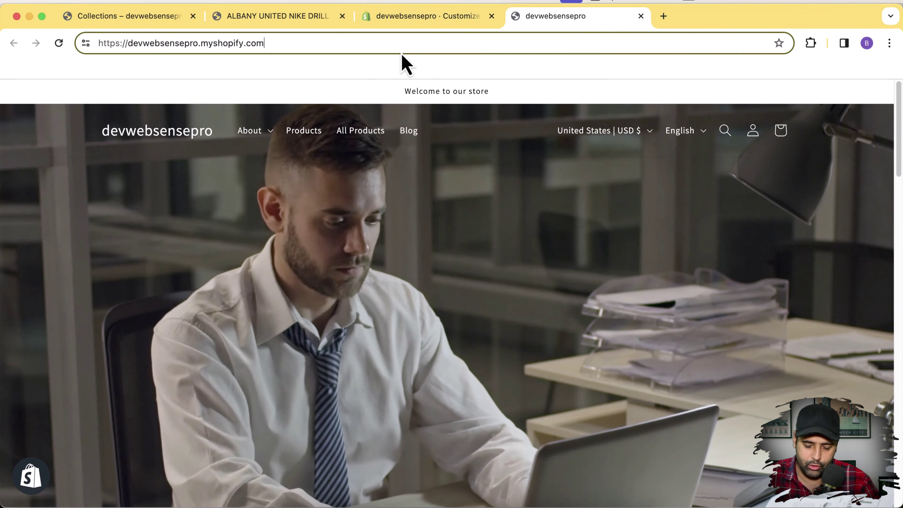
pyautogui.write('admi')
pyautogui.press('Return')
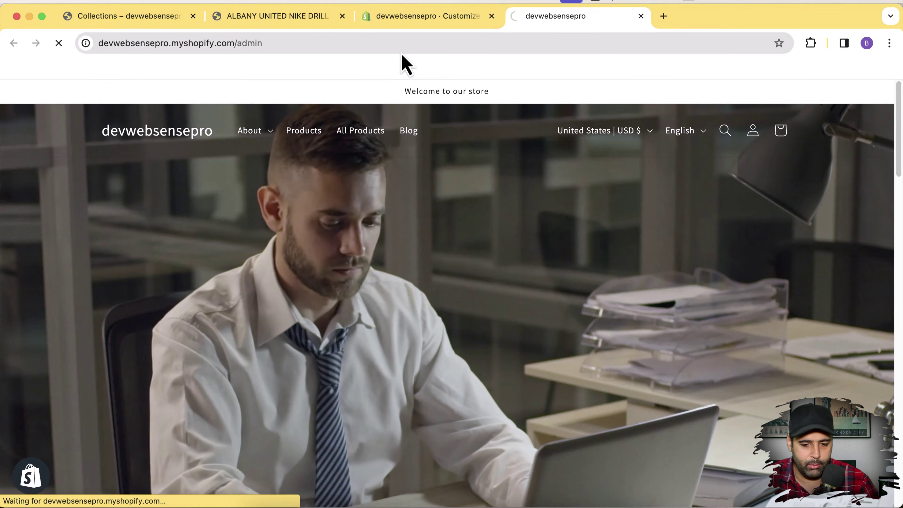
# - Close the product, collections and old theme editor tabs, then go to Online Store themes
pyautogui.click(342, 16)
pyautogui.click(194, 18)
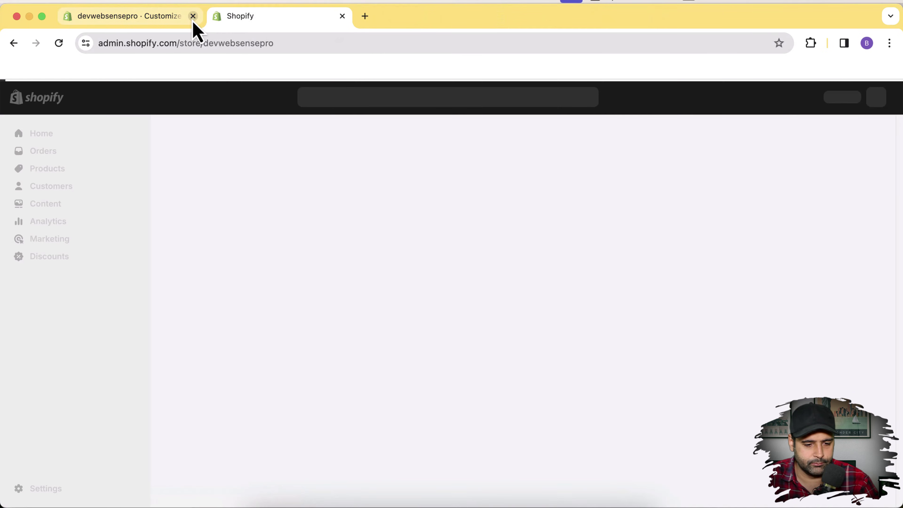
pyautogui.click(193, 20)
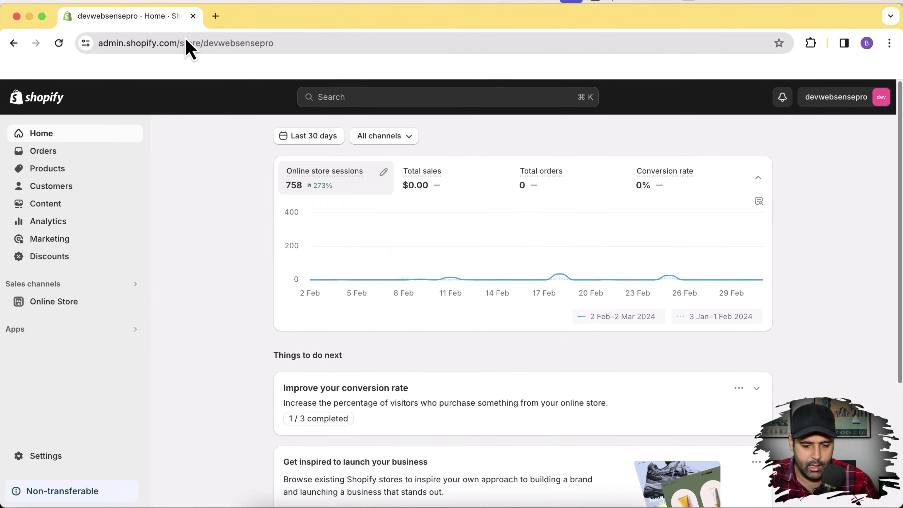
pyautogui.click(76, 304)
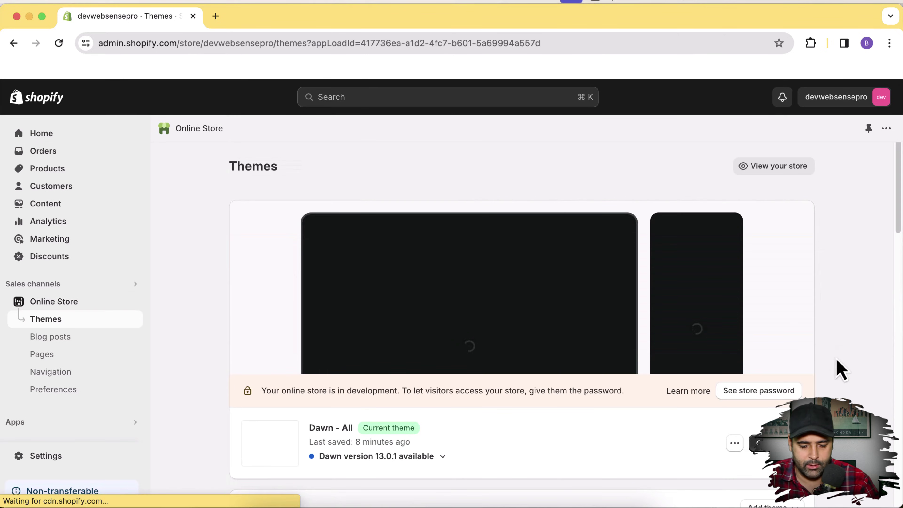
# - Add the free Dawn theme from Popular free themes to the theme library
pyautogui.moveTo(897, 187); pyautogui.dragTo(897, 200)
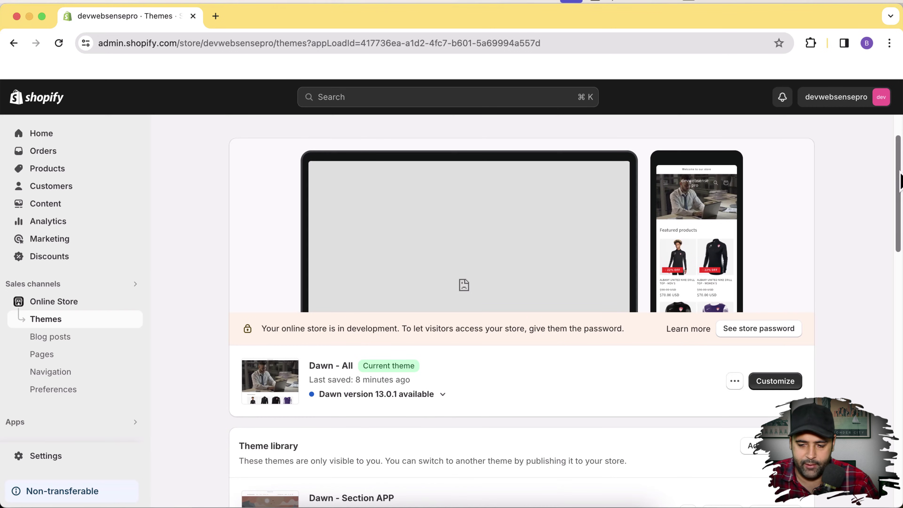
pyautogui.moveTo(898, 182); pyautogui.dragTo(900, 393)
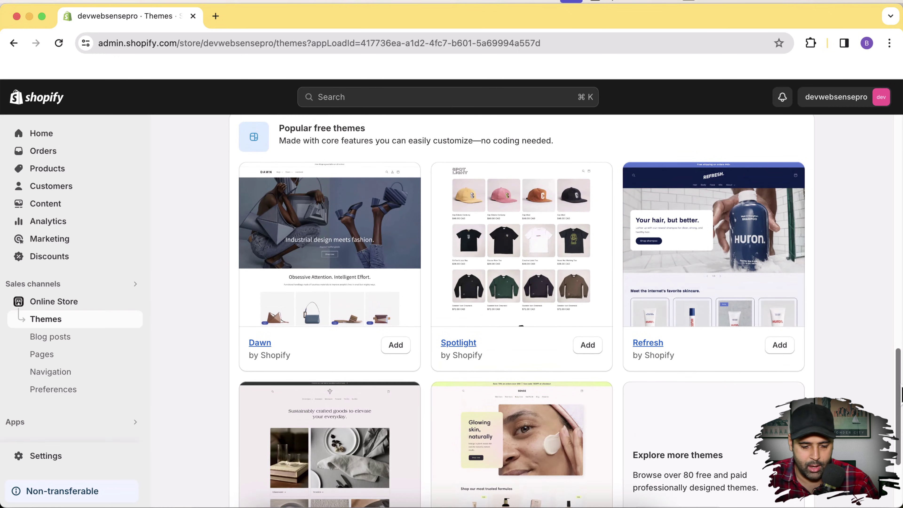
pyautogui.click(396, 346)
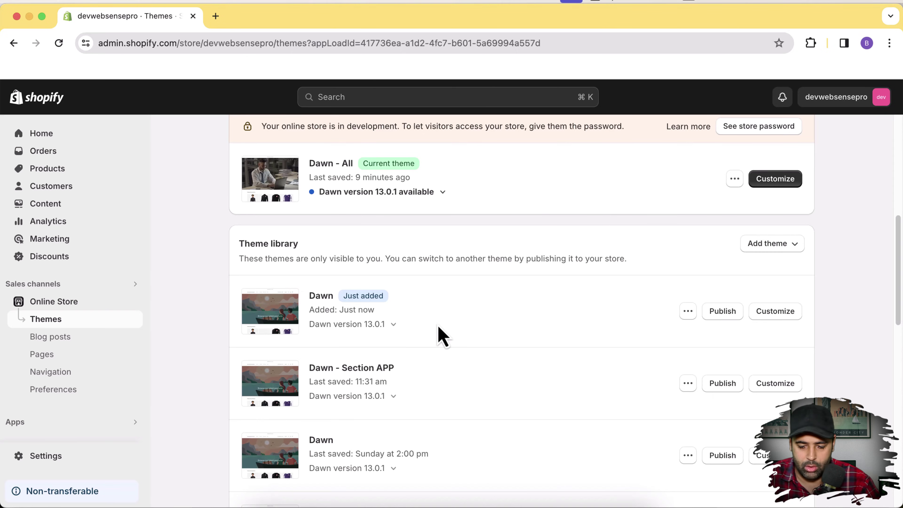
# - Publish the just-added Dawn theme, confirming it replaces Dawn - All as current
pyautogui.click(722, 315)
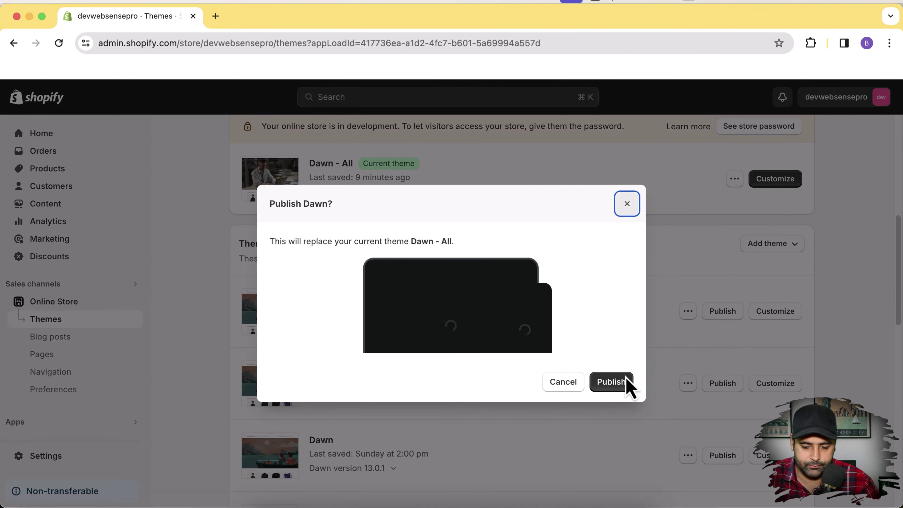
pyautogui.click(618, 386)
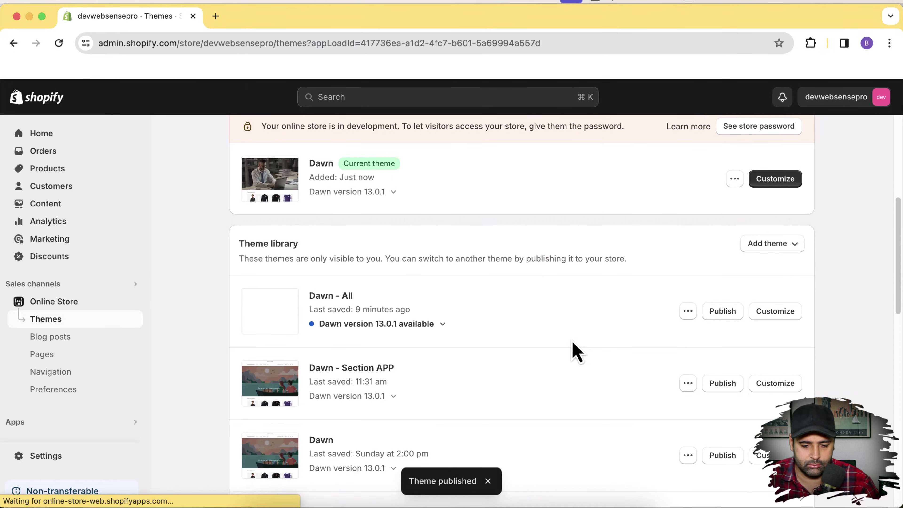
pyautogui.scroll(3, 901, 292)
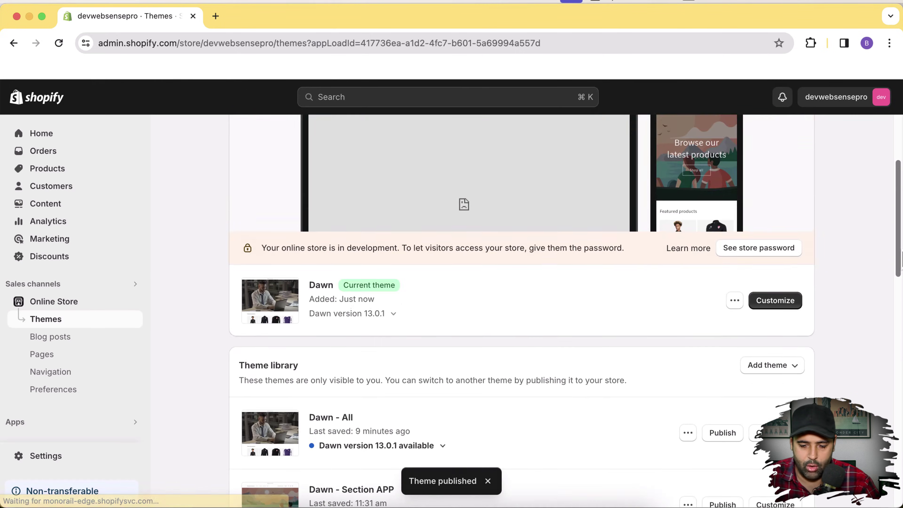
pyautogui.click(735, 302)
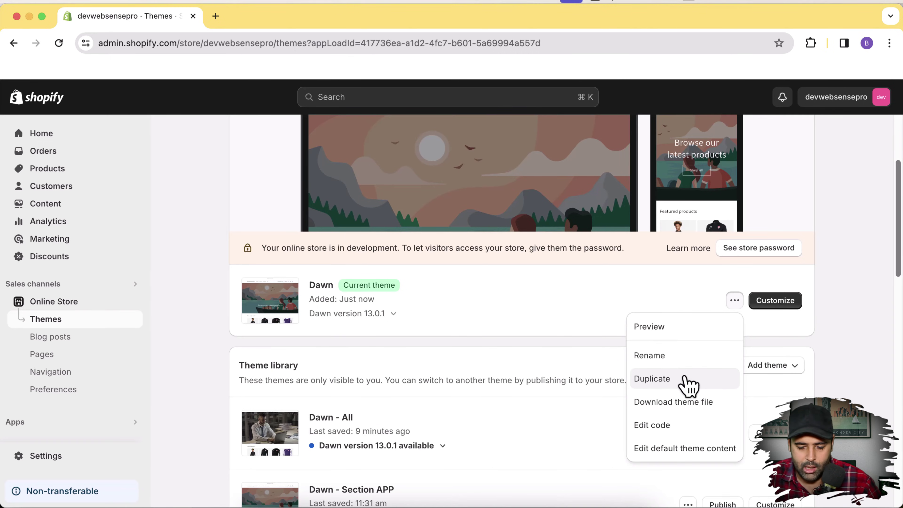
# - In Dawn's code editor, add a new section file named breadcrumb under Sections
pyautogui.click(682, 427)
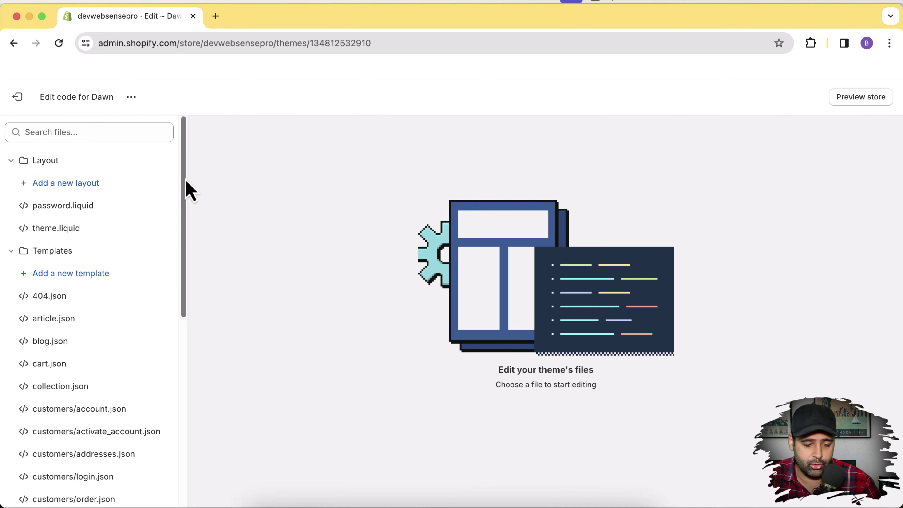
pyautogui.moveTo(184, 183); pyautogui.dragTo(198, 377)
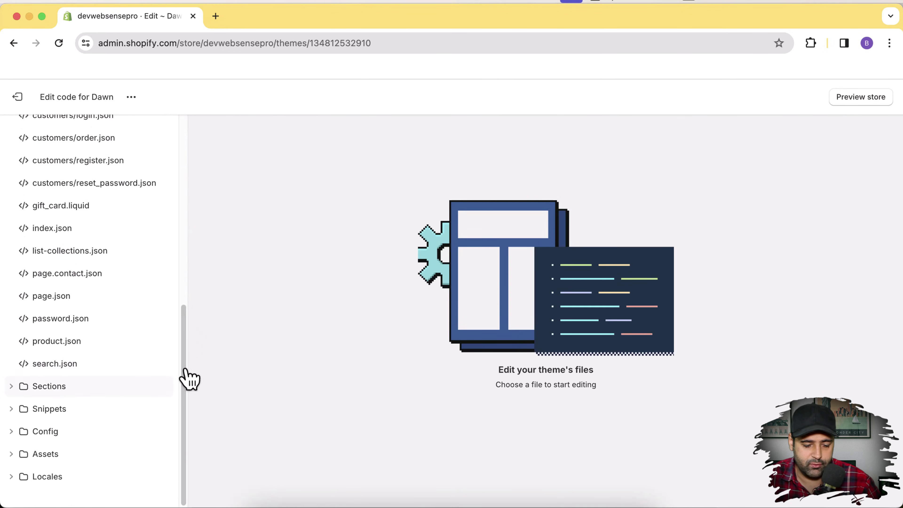
pyautogui.click(10, 387)
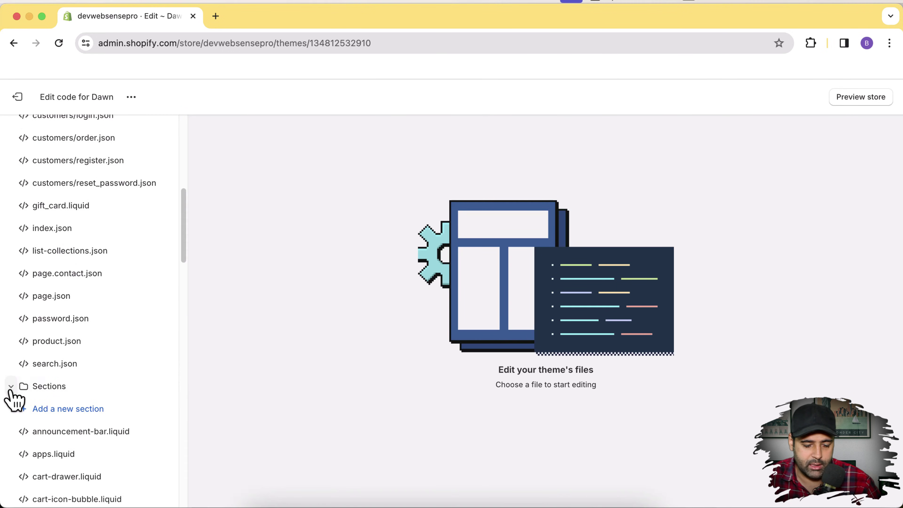
pyautogui.click(83, 410)
pyautogui.click(349, 312)
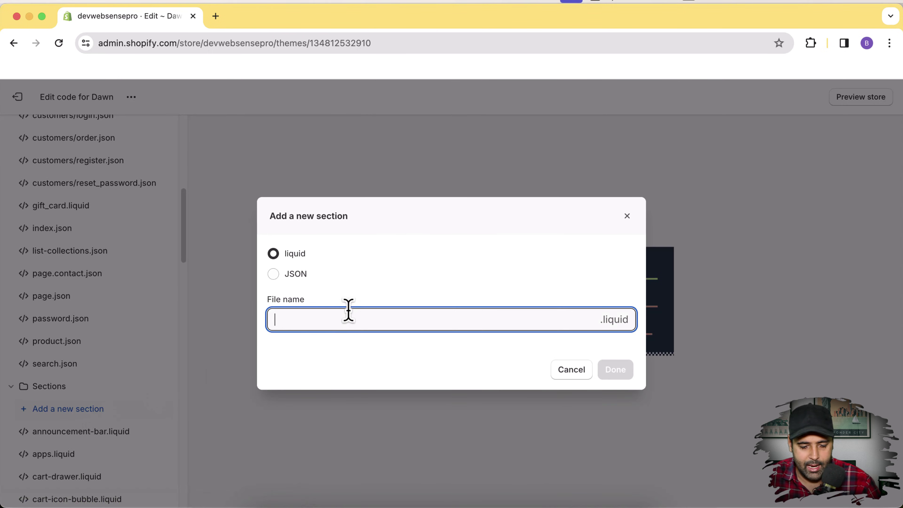
pyautogui.write('breadcrumb')
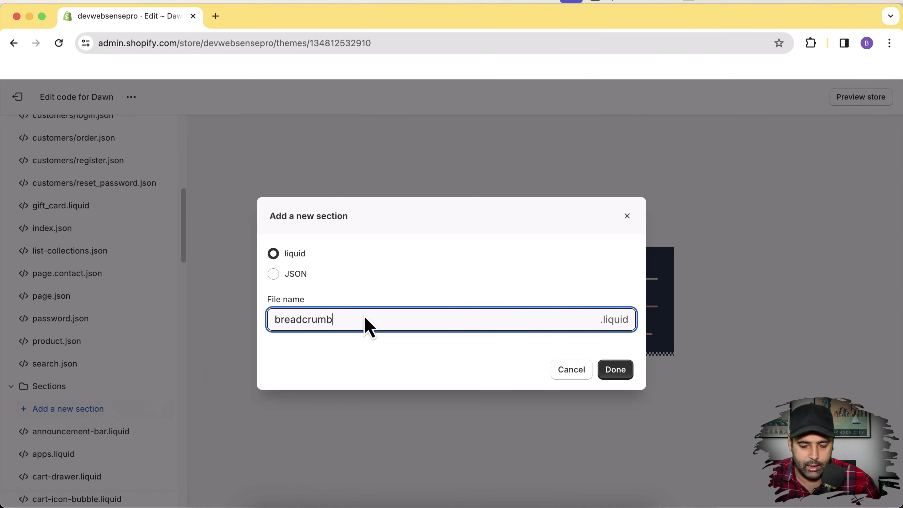
pyautogui.click(618, 376)
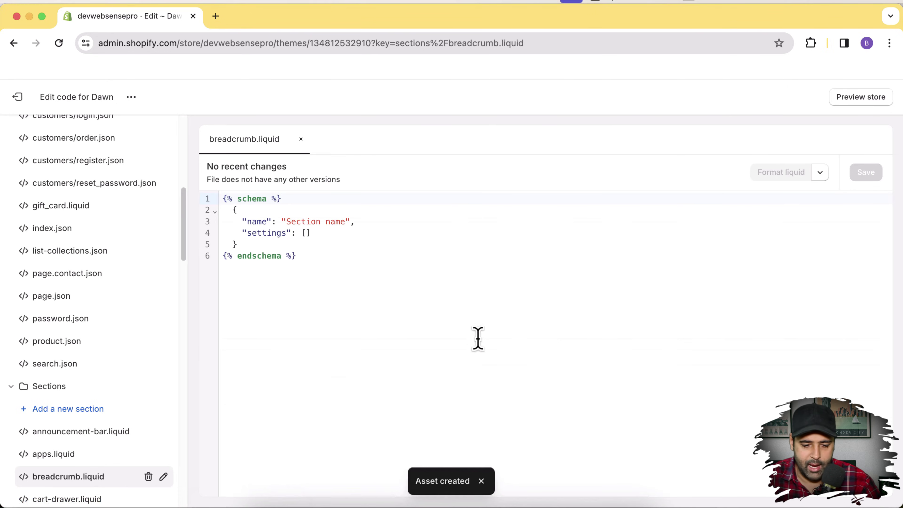
# - Replace breadcrumb.liquid's default code with the blog's copied breadcrumb code (449 lines) and save
pyautogui.click(341, 306)
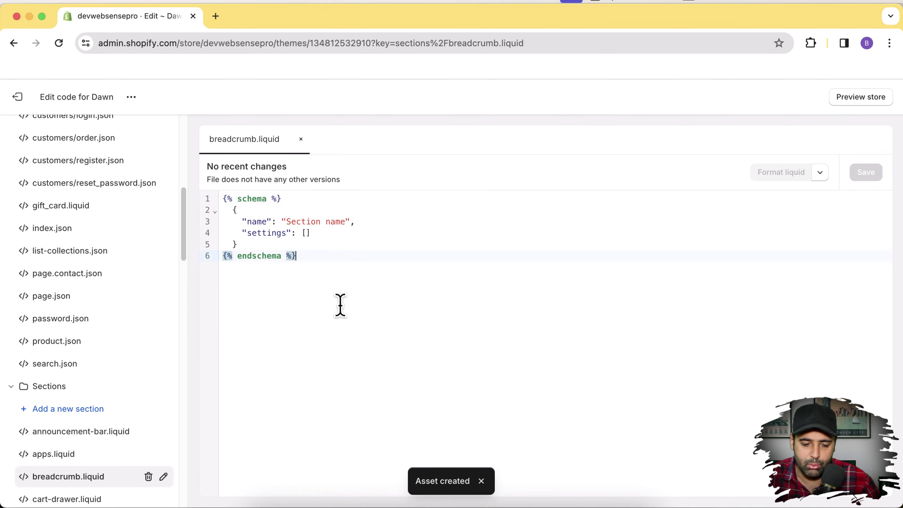
pyautogui.moveTo(265, 263); pyautogui.dragTo(213, 199)
pyautogui.press('BackSpace')
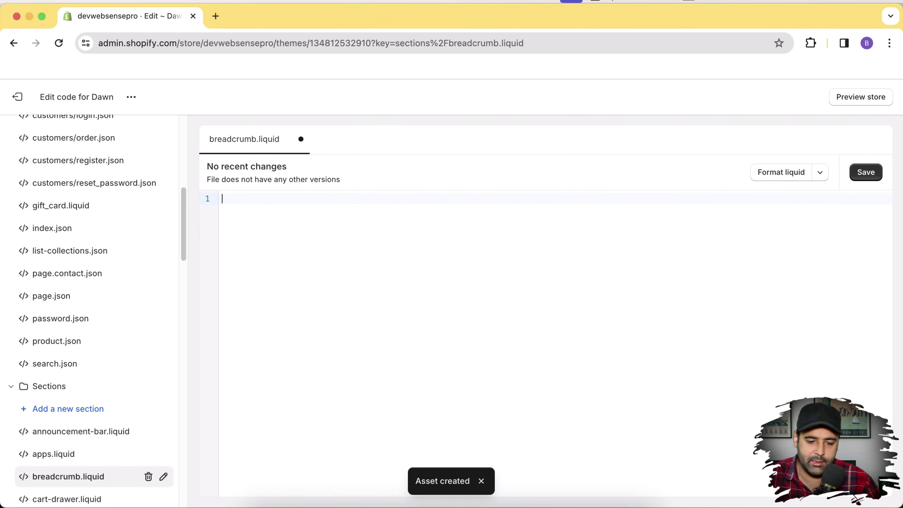
pyautogui.press('super+grave')
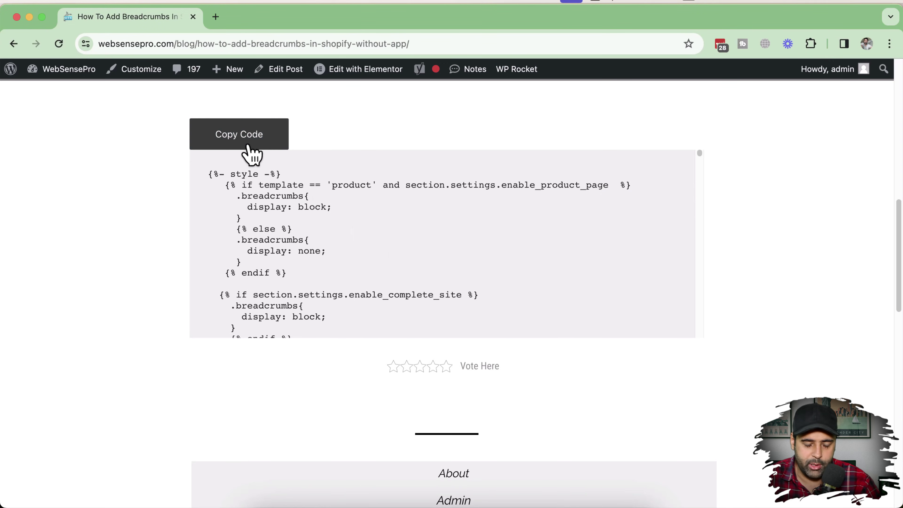
pyautogui.click(239, 134)
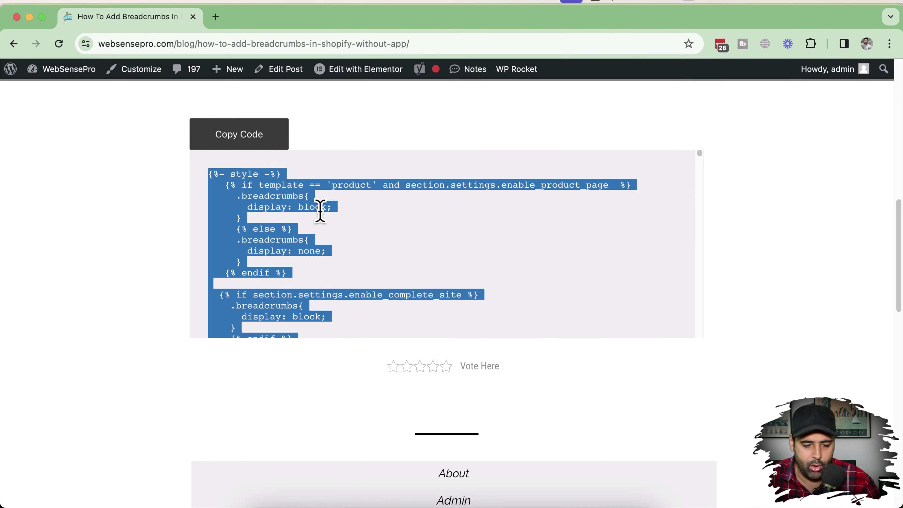
pyautogui.press('super+grave')
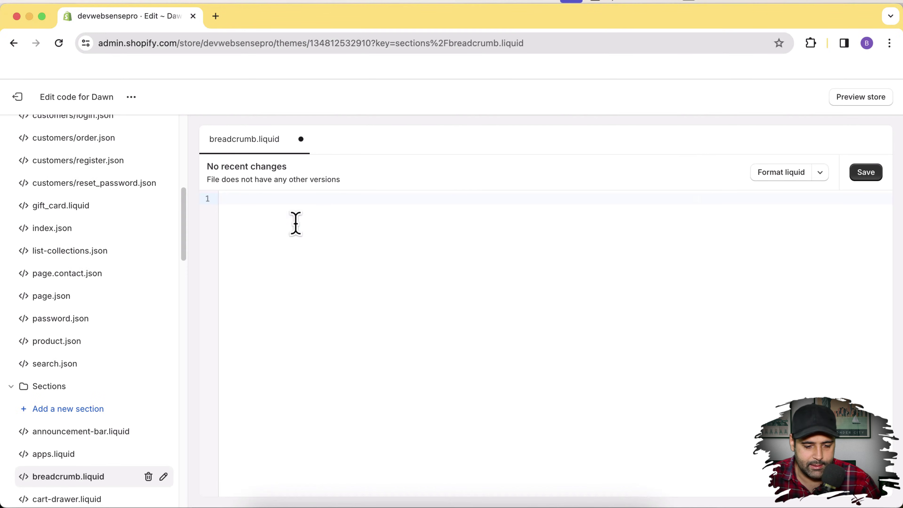
pyautogui.rightClick(297, 222)
pyautogui.click(313, 315)
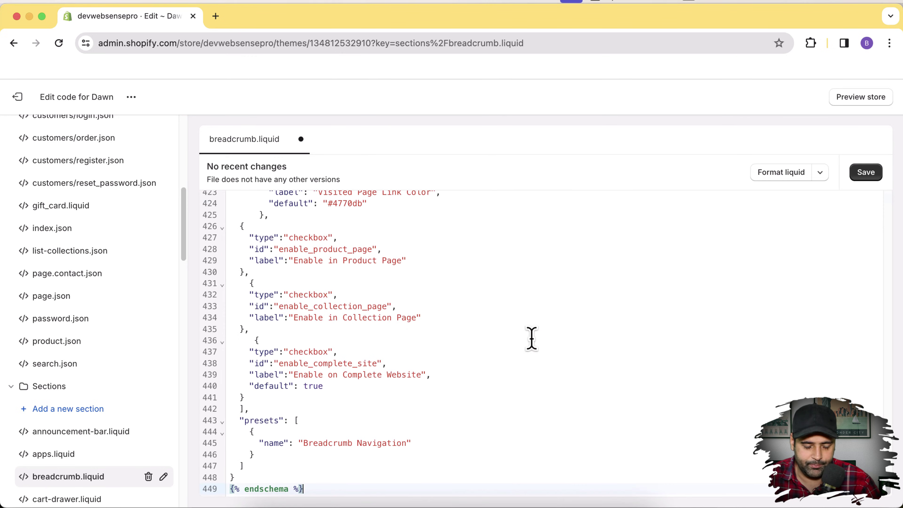
pyautogui.click(869, 176)
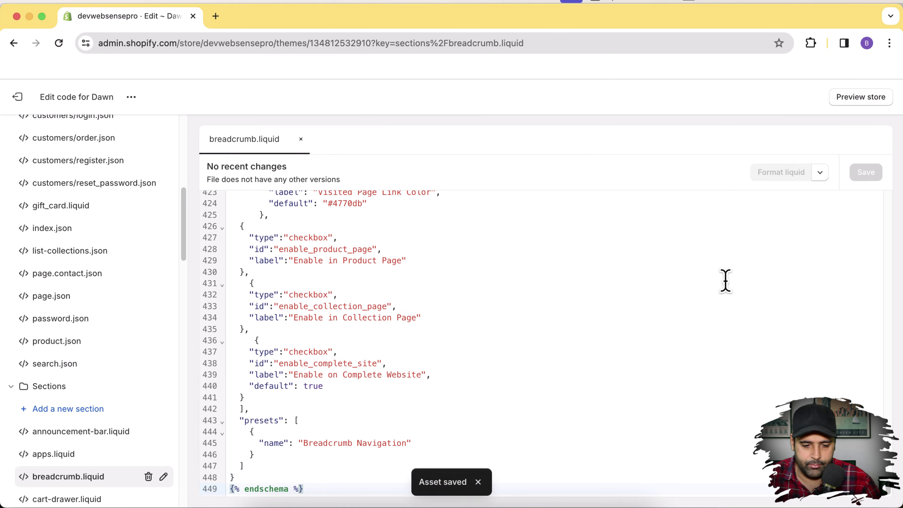
pyautogui.scroll(15, 95, 352)
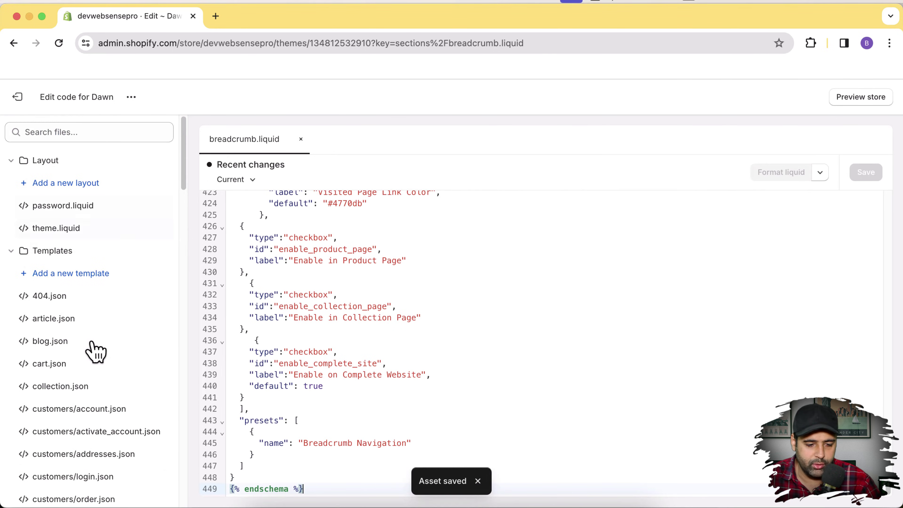
# - In theme.liquid, find the 'header-group' sections line
pyautogui.click(139, 230)
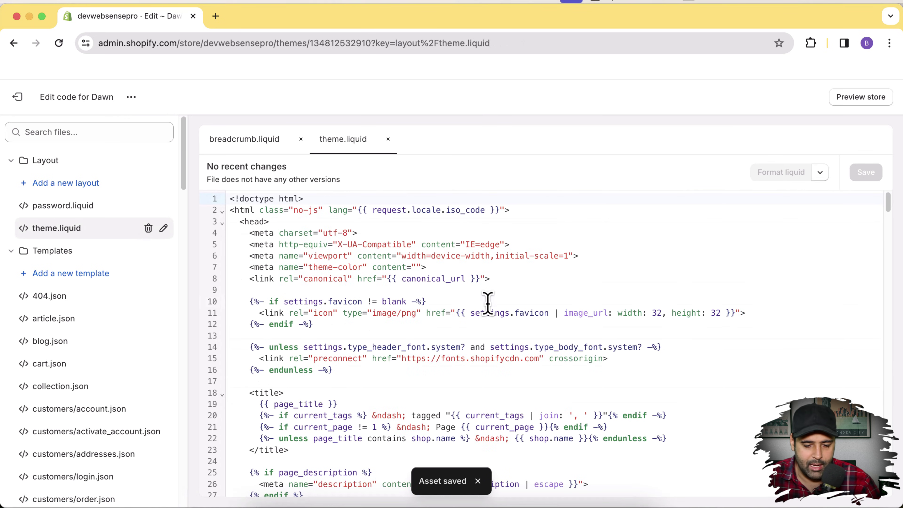
pyautogui.click(630, 304)
pyautogui.press('super+f')
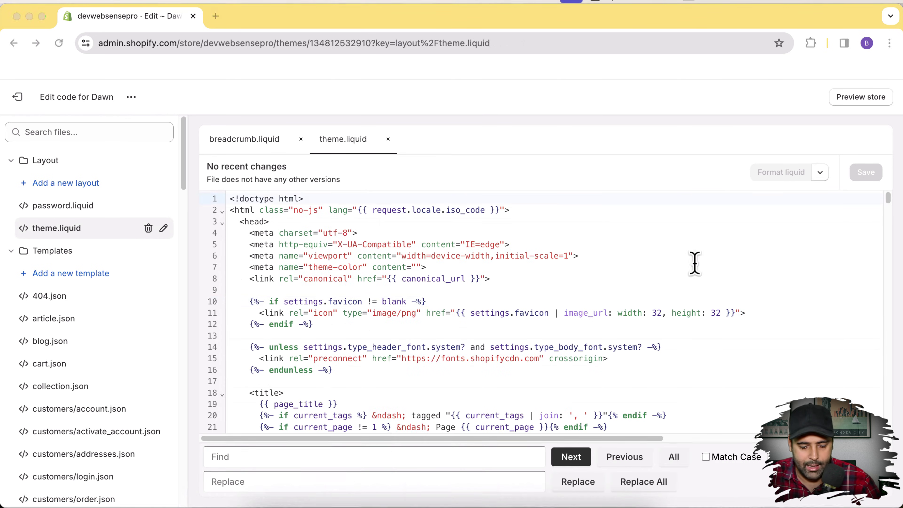
pyautogui.click(385, 452)
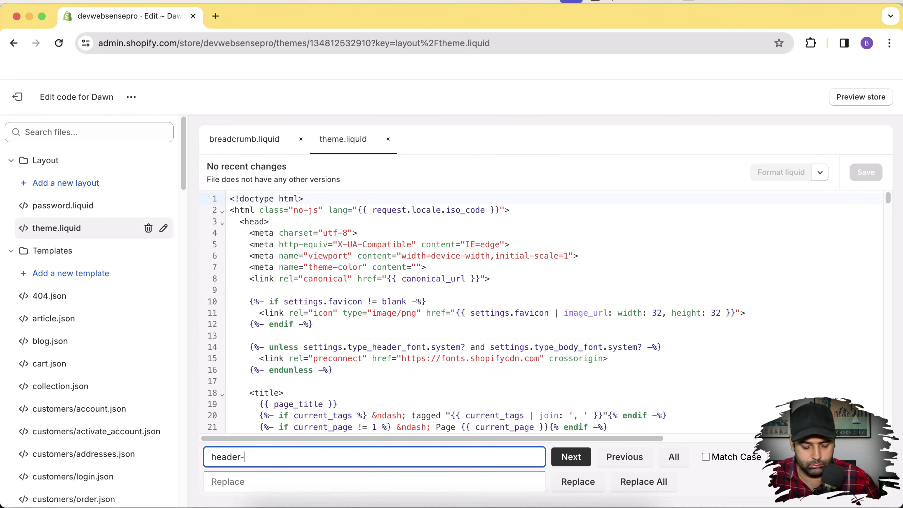
pyautogui.click(573, 459)
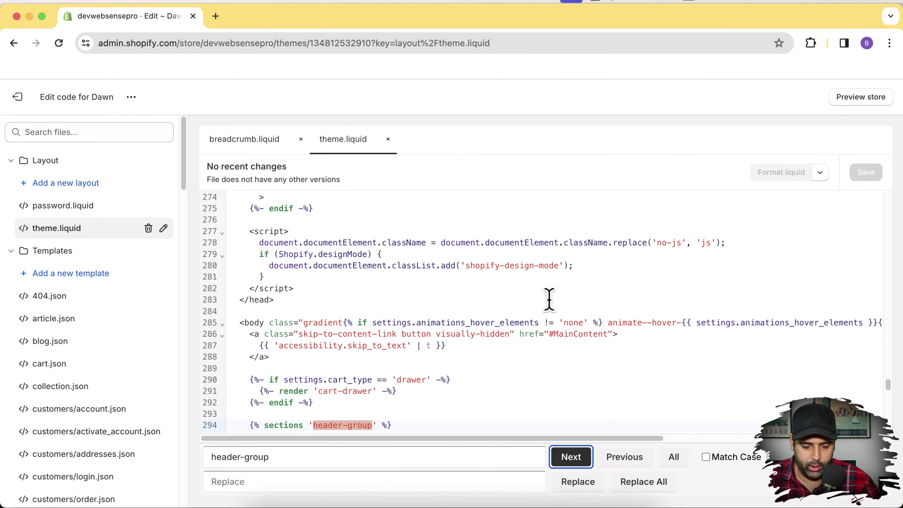
pyautogui.scroll(-2, 488, 334)
pyautogui.click(545, 355)
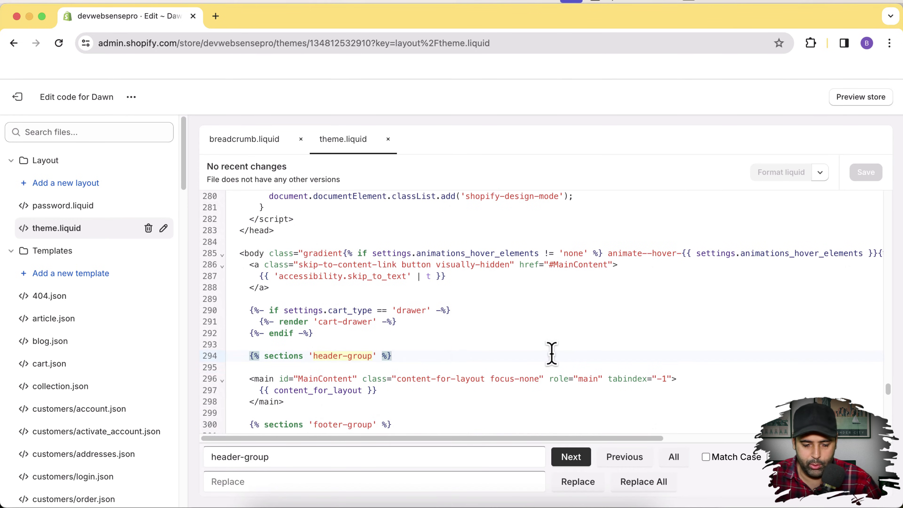
# - Add {% sections 'breadcrumb' %} on the line after the header group and save the layout
pyautogui.press('Escape')
pyautogui.press('Return')
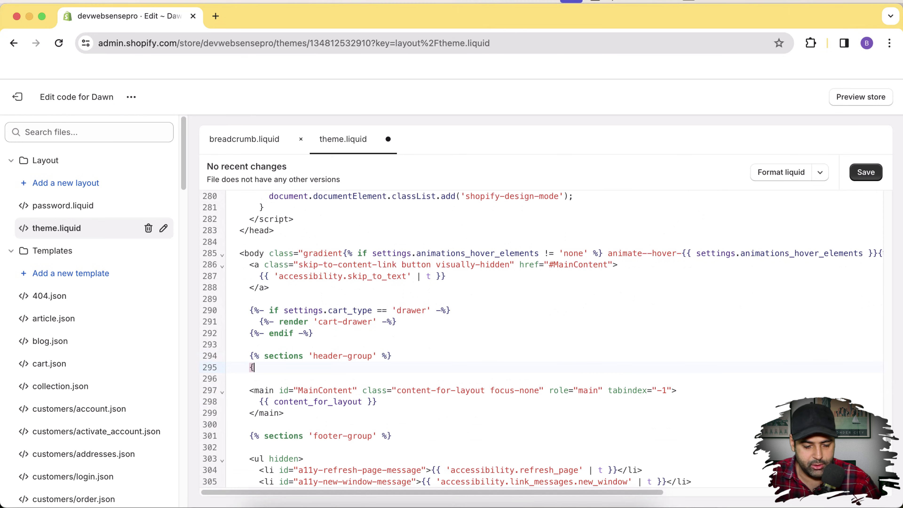
pyautogui.write("sections '' %")
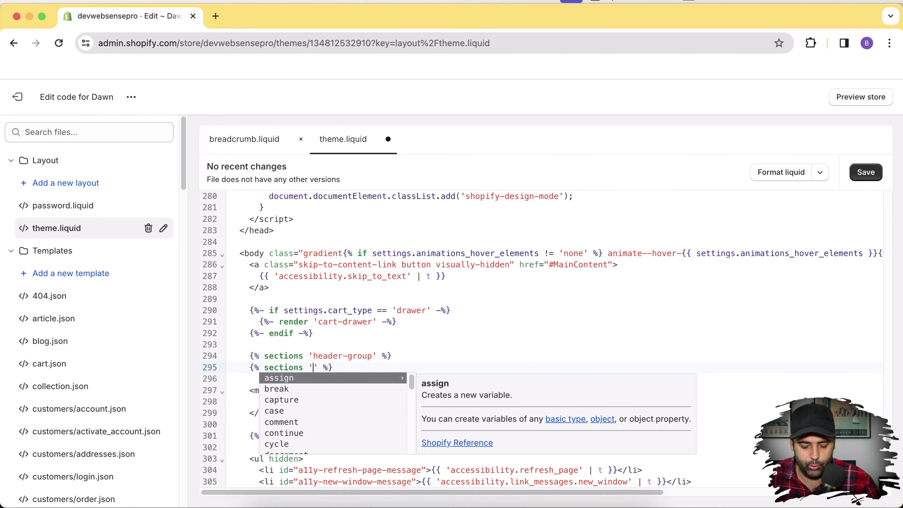
pyautogui.press('Escape')
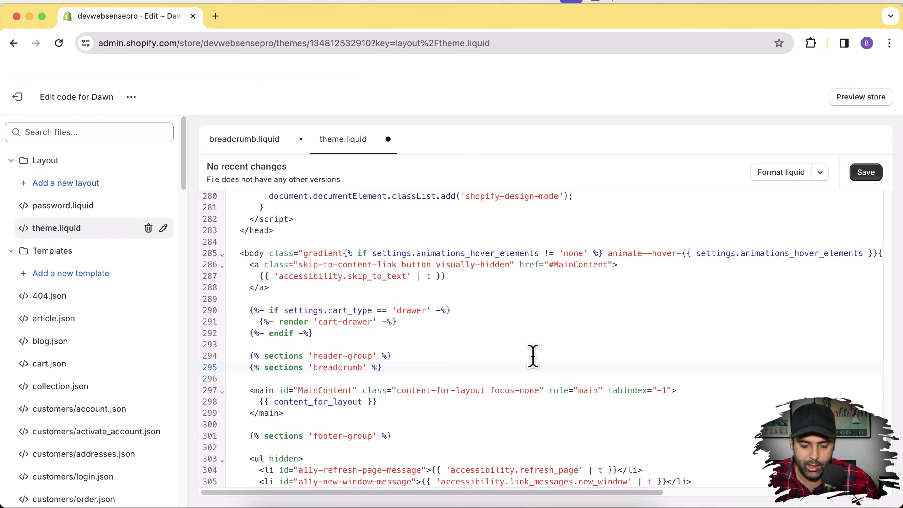
pyautogui.moveTo(403, 374); pyautogui.dragTo(251, 369)
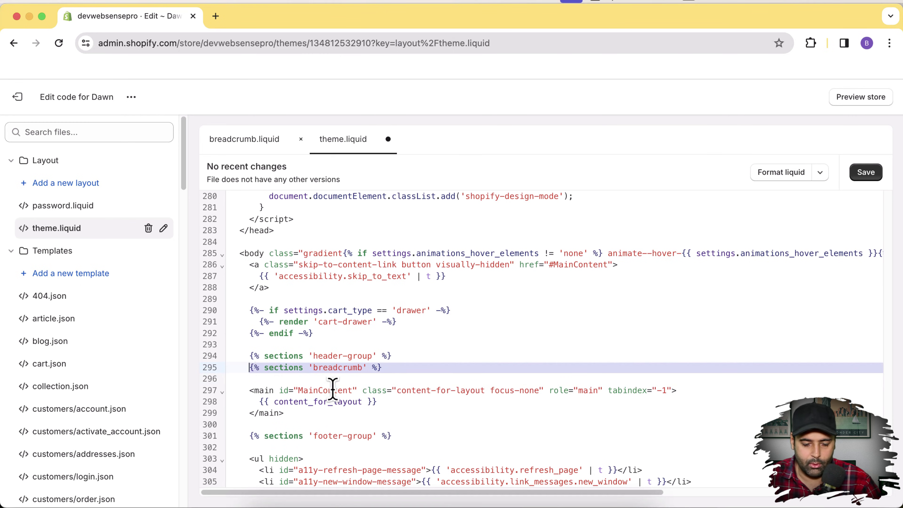
pyautogui.click(333, 391)
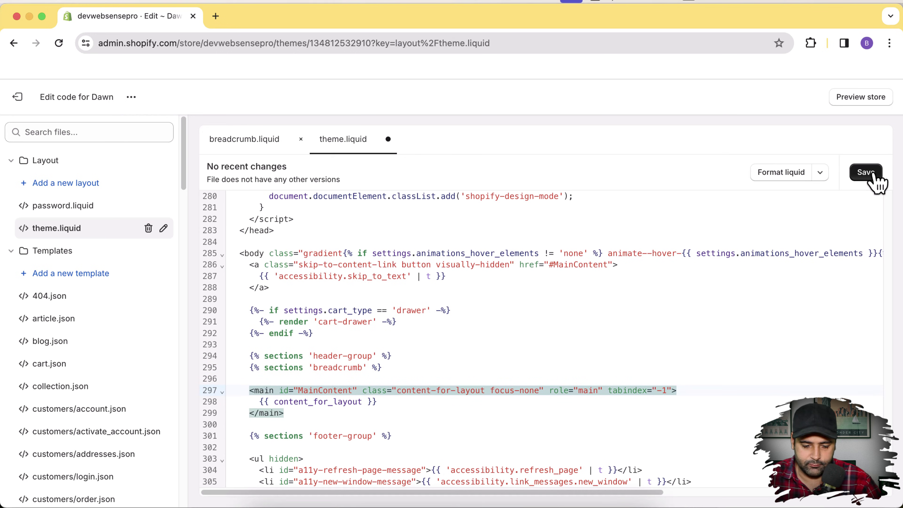
pyautogui.click(874, 174)
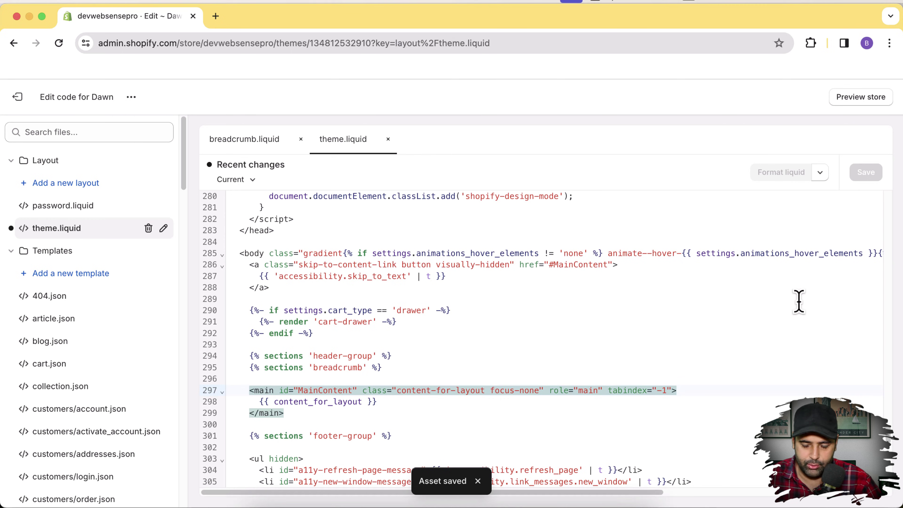
# - Open the theme's Customize editor in a new browser tab
pyautogui.click(131, 100)
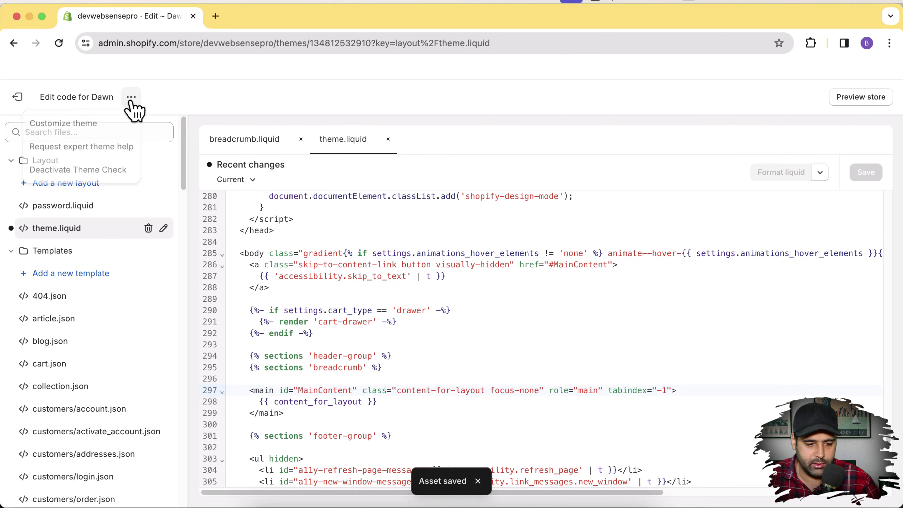
pyautogui.rightClick(102, 127)
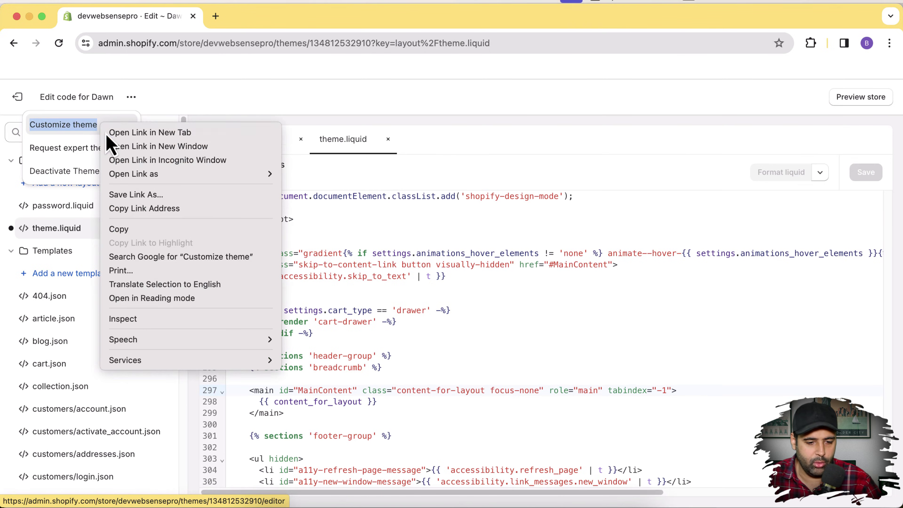
pyautogui.click(107, 132)
pyautogui.click(266, 18)
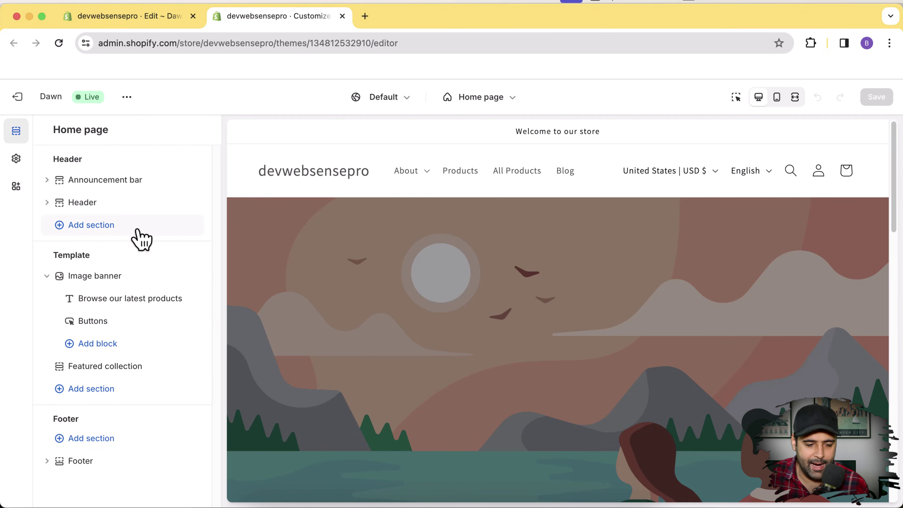
# - Add Breadcrumb Navigation to the Header group, save, and browse the product templates in the page picker
pyautogui.click(142, 239)
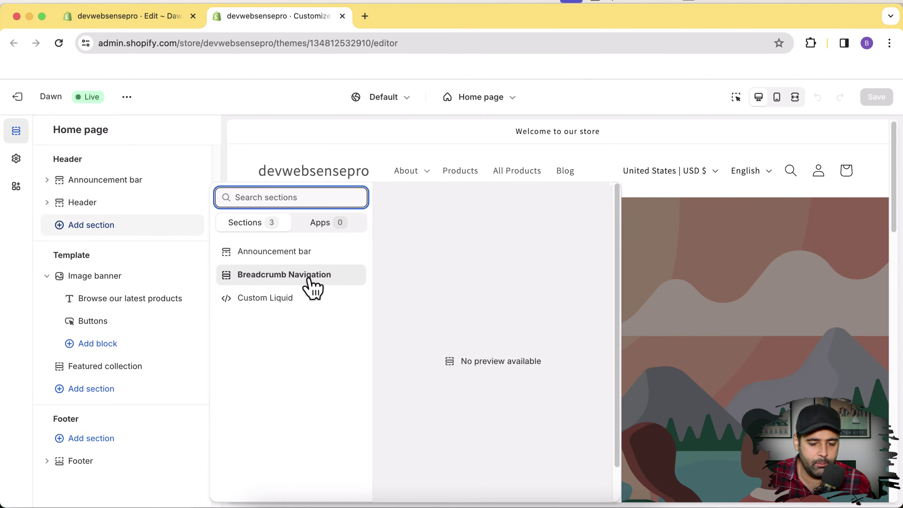
pyautogui.click(309, 278)
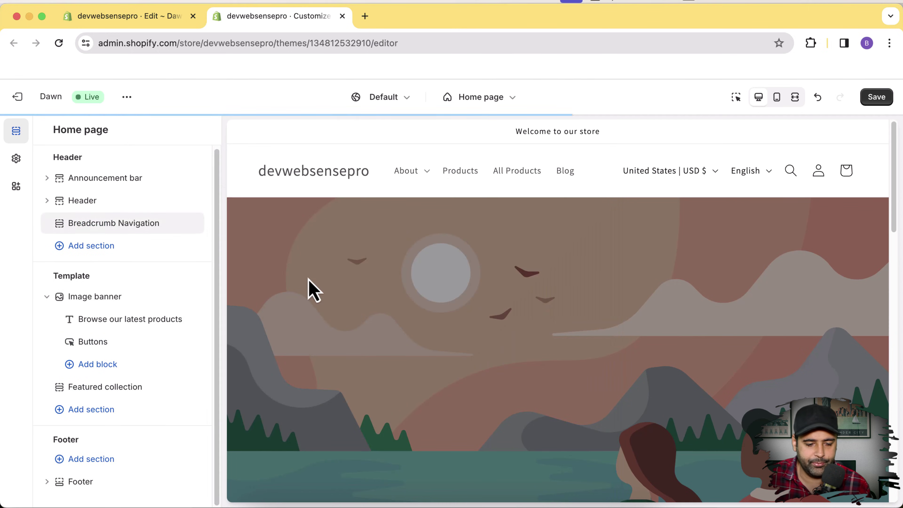
pyautogui.click(877, 98)
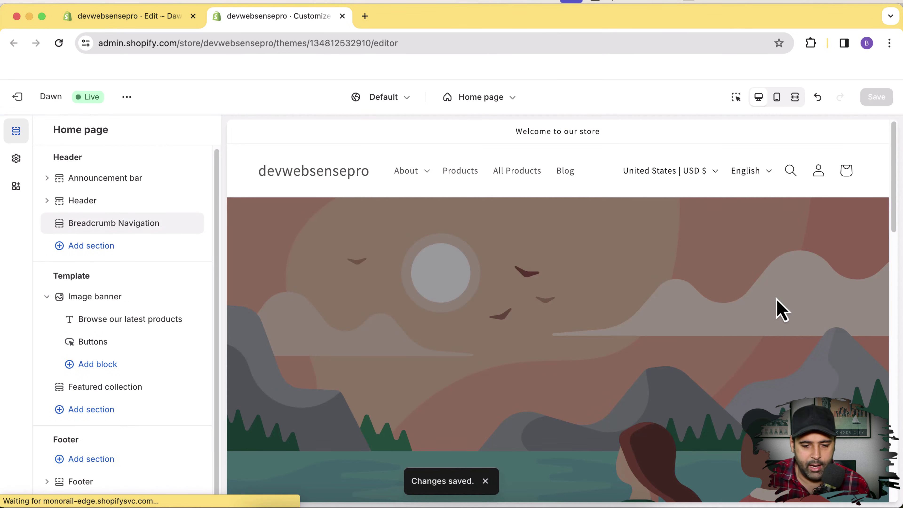
pyautogui.click(508, 101)
pyautogui.click(517, 191)
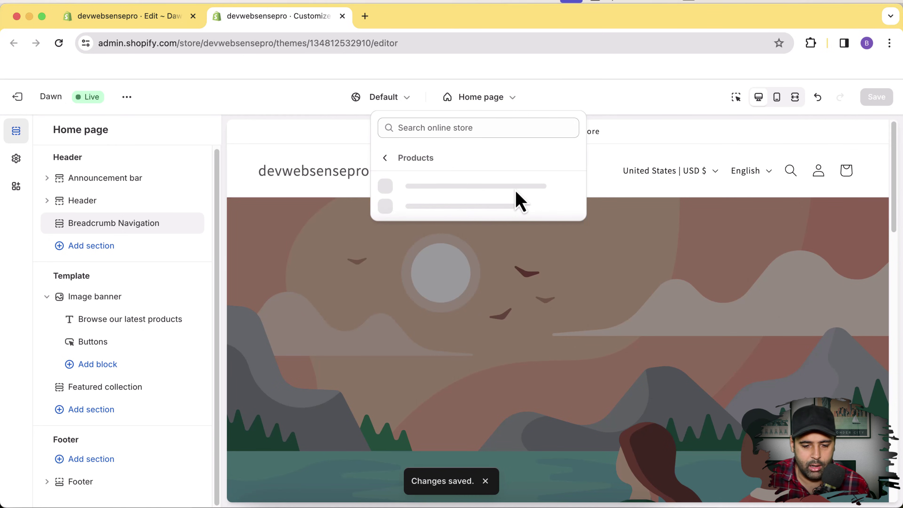
# - Preview the Default product template, showing Home / All Products / jersey title, and view Breadcrumb Navigation's settings
pyautogui.click(480, 192)
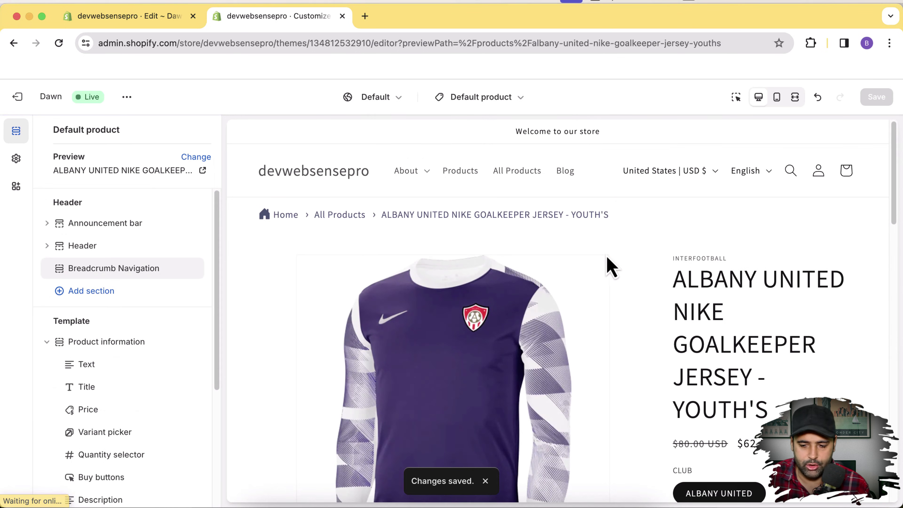
pyautogui.click(151, 270)
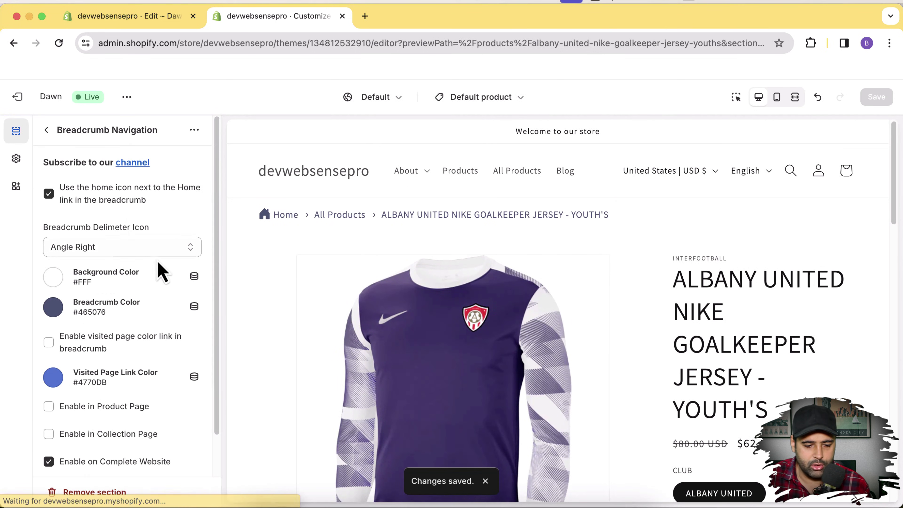
pyautogui.scroll(-2, 215, 213)
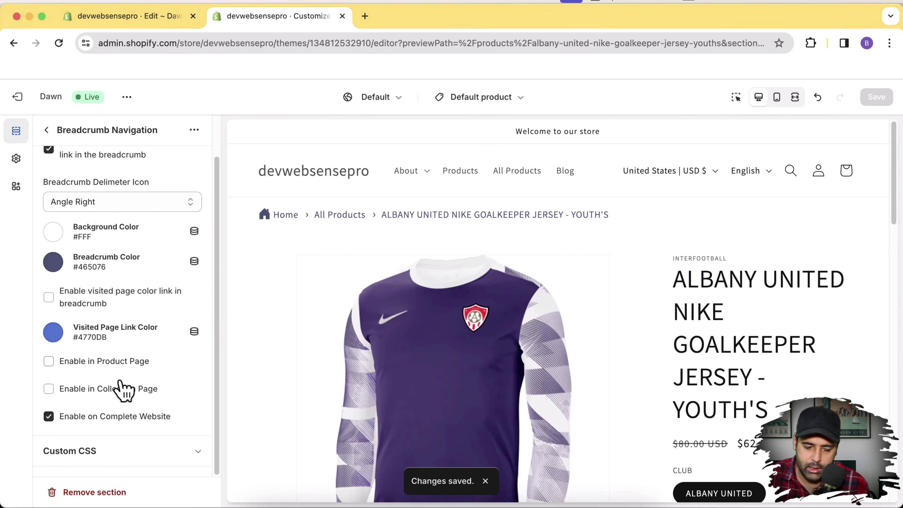
pyautogui.scroll(2, 216, 410)
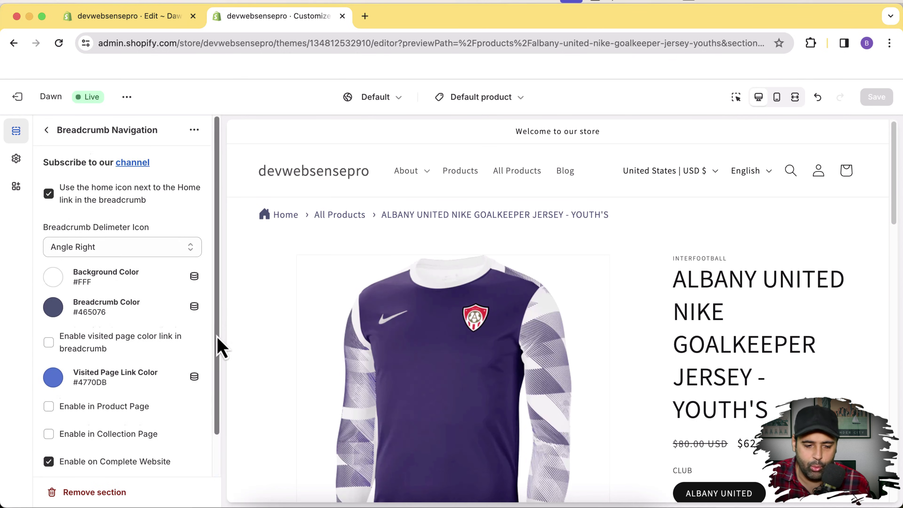